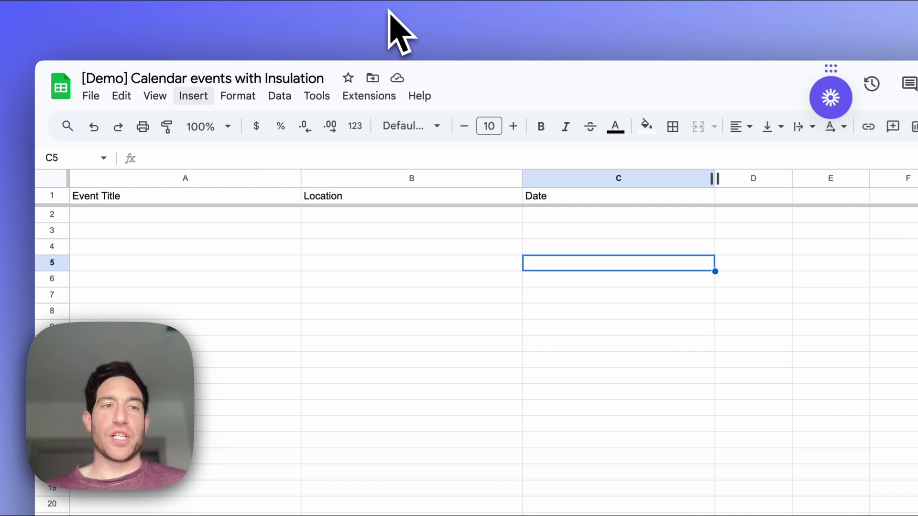
Select the cells under the Event Title, Location and Date headers of the empty log sheet
left_click(170, 220)
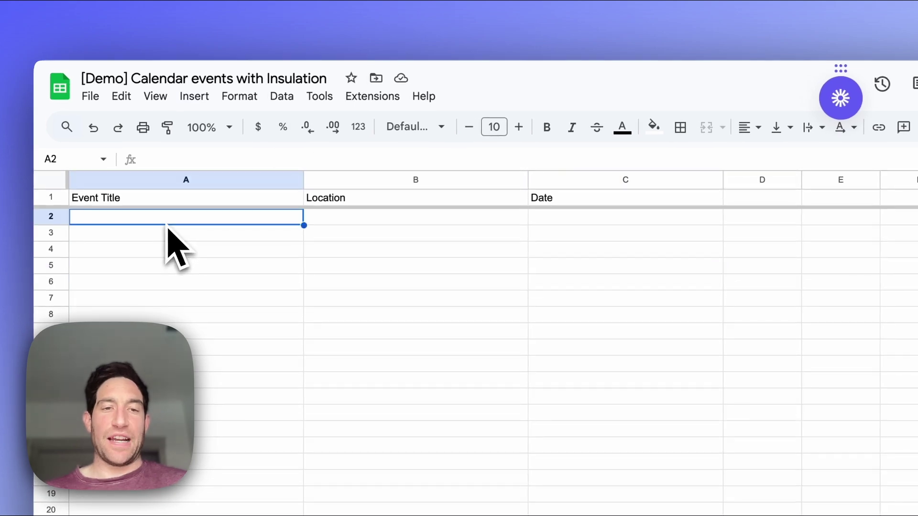
left_click(352, 221)
left_click(550, 219)
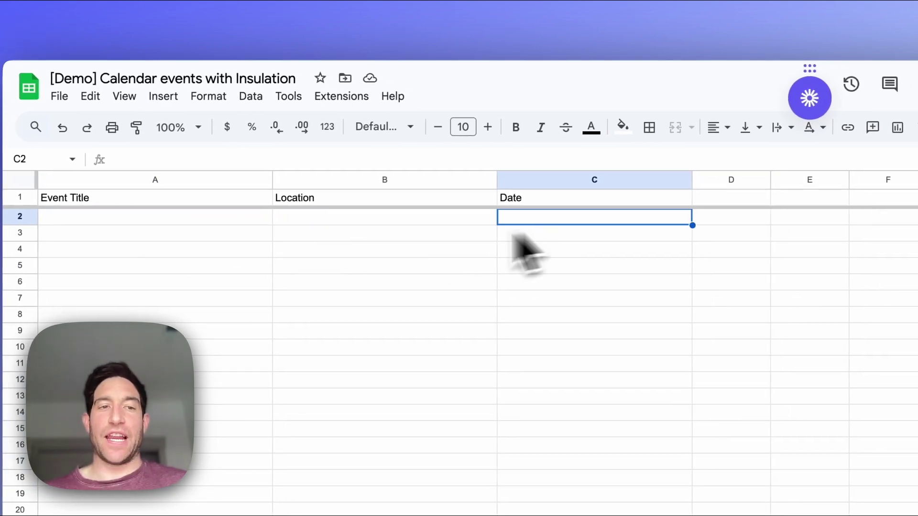
left_click(226, 223)
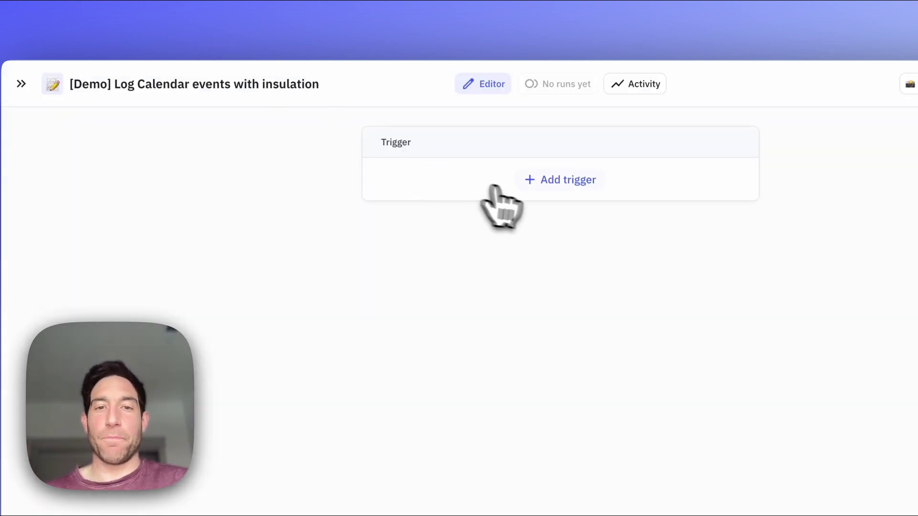
Add a Google Calendar Event scheduled trigger watching the [Demo] New Events calendar
left_click(544, 187)
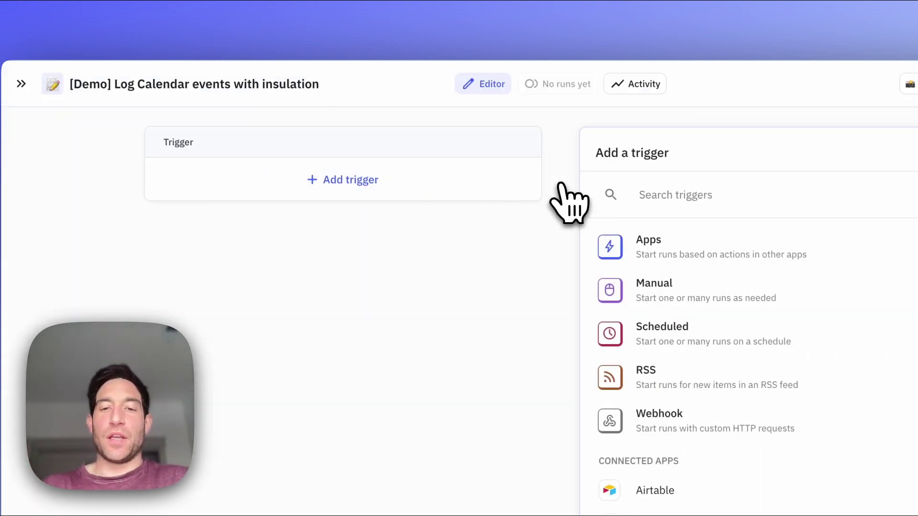
scroll(717, 406, "down", 8)
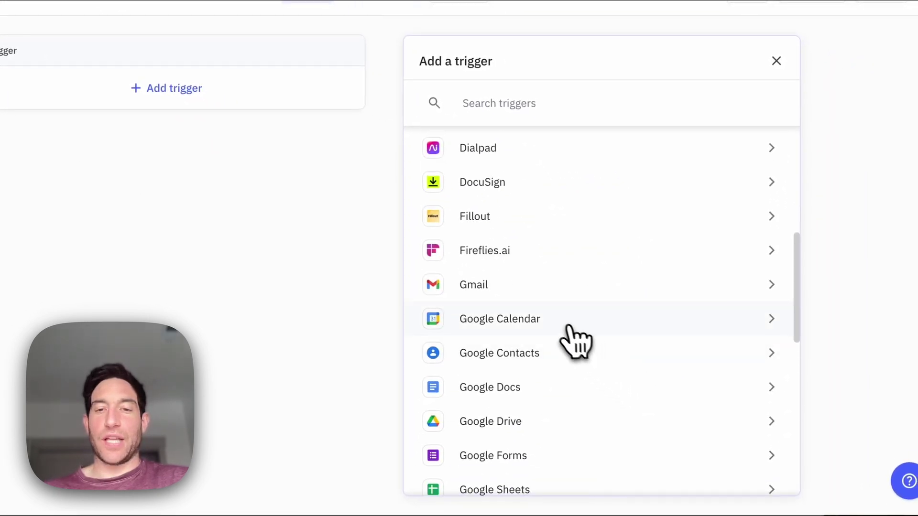
left_click(569, 326)
left_click(509, 192)
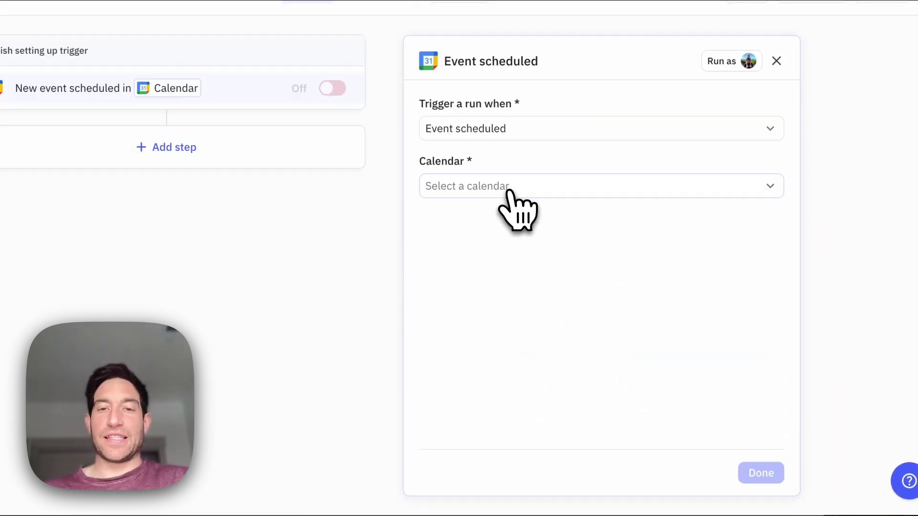
left_click(508, 190)
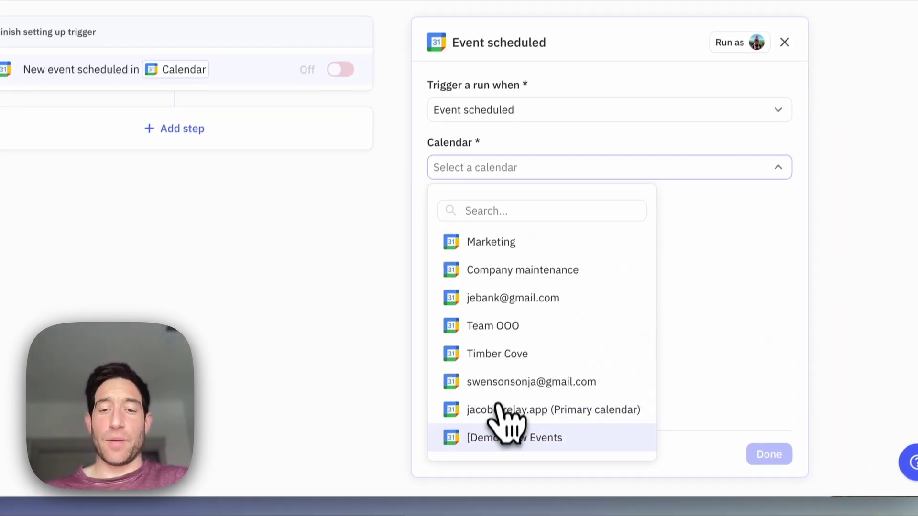
left_click(490, 449)
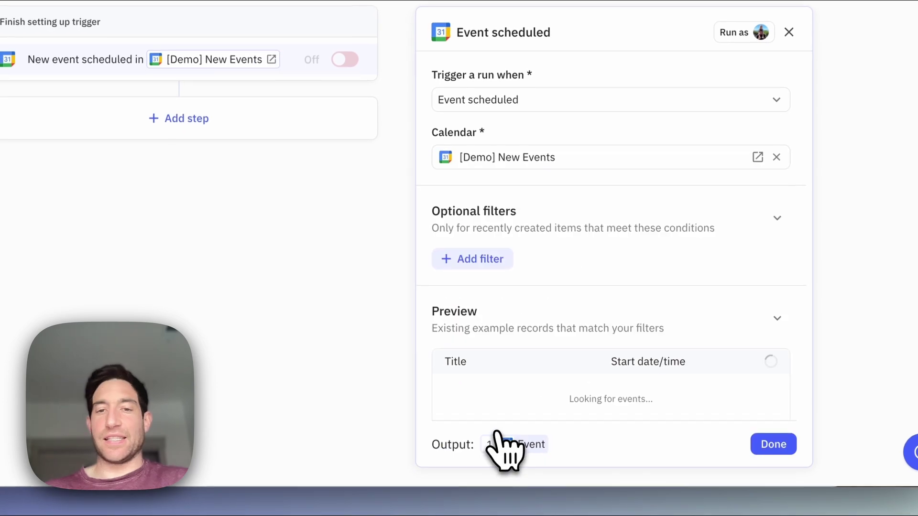
Filter the trigger to events whose Title contains 'insulation'
left_click(487, 263)
left_click(484, 330)
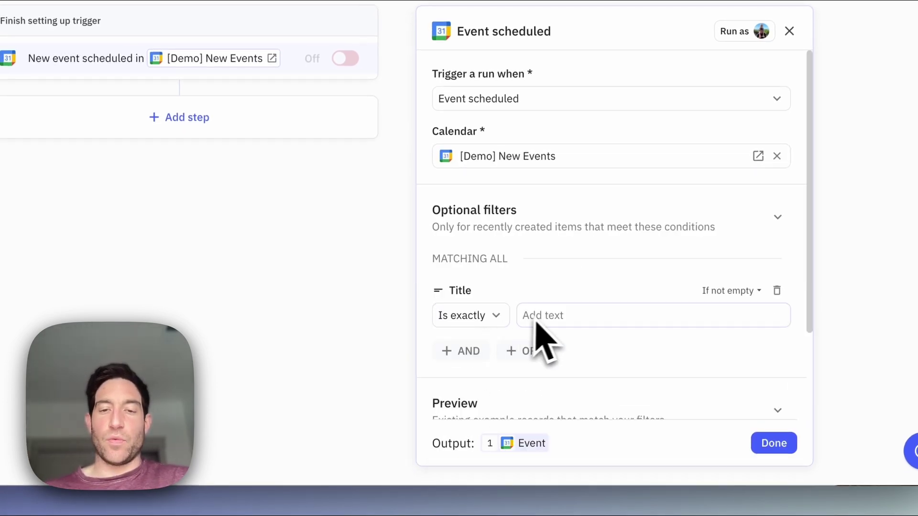
left_click(489, 318)
left_click(470, 92)
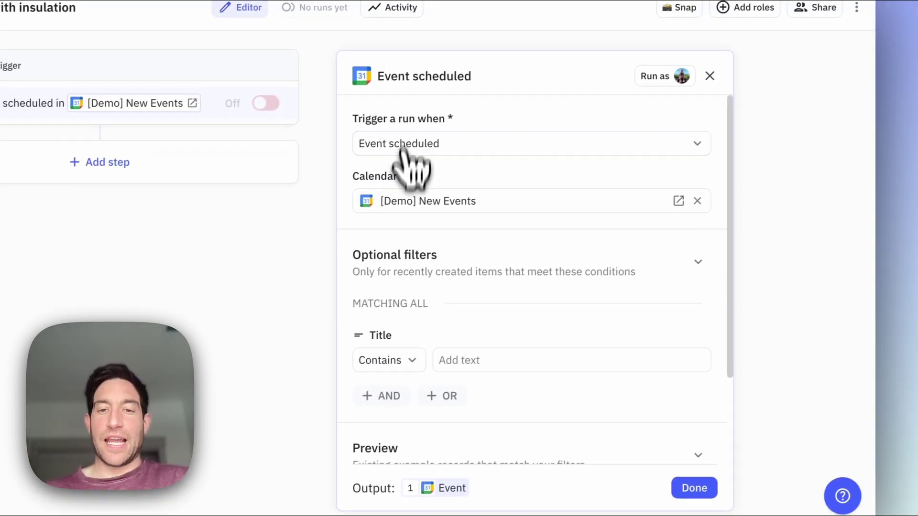
left_click(531, 316)
type("insulation")
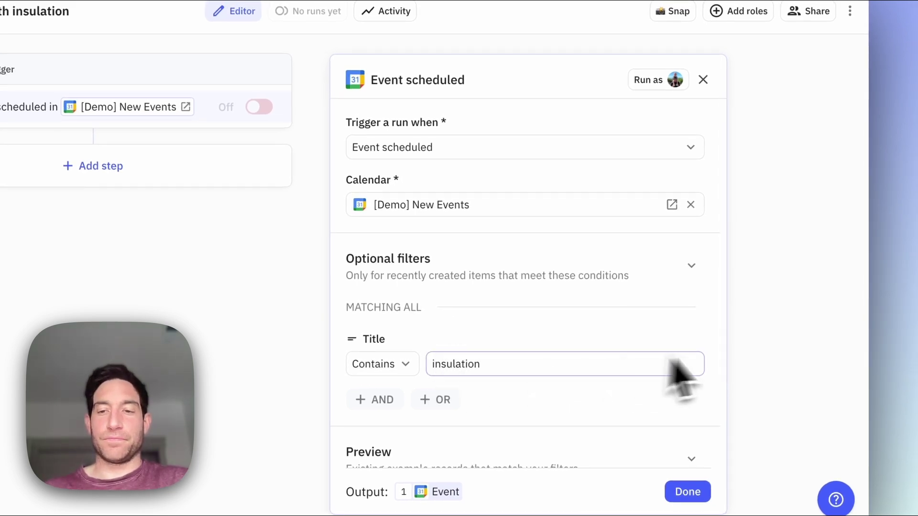
left_click(767, 388)
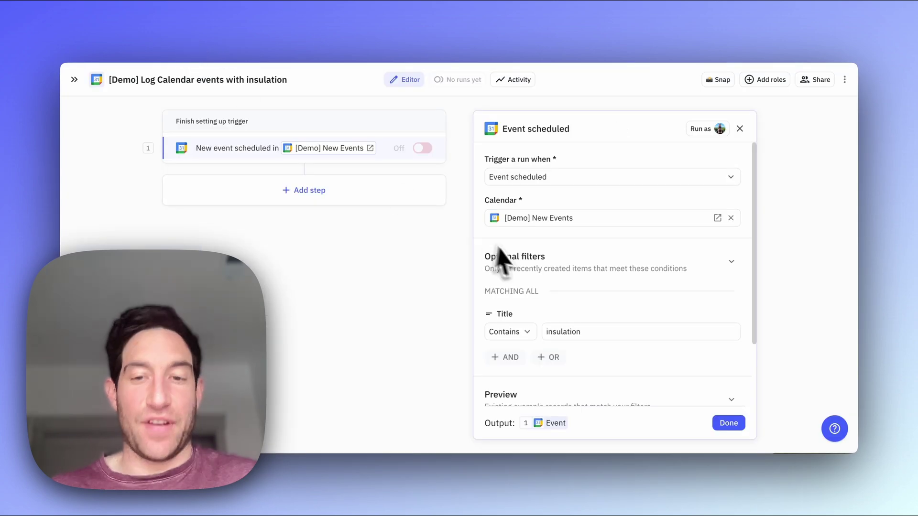
scroll(502, 261, "down", 3)
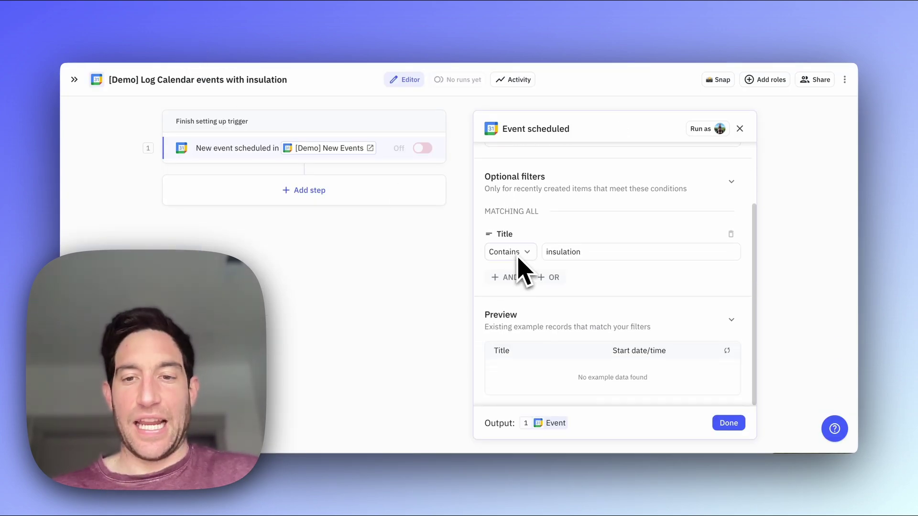
Add a Google Sheets Add row step targeting Sheet1 of [Demo] Calendar events with Insulation
left_click(724, 423)
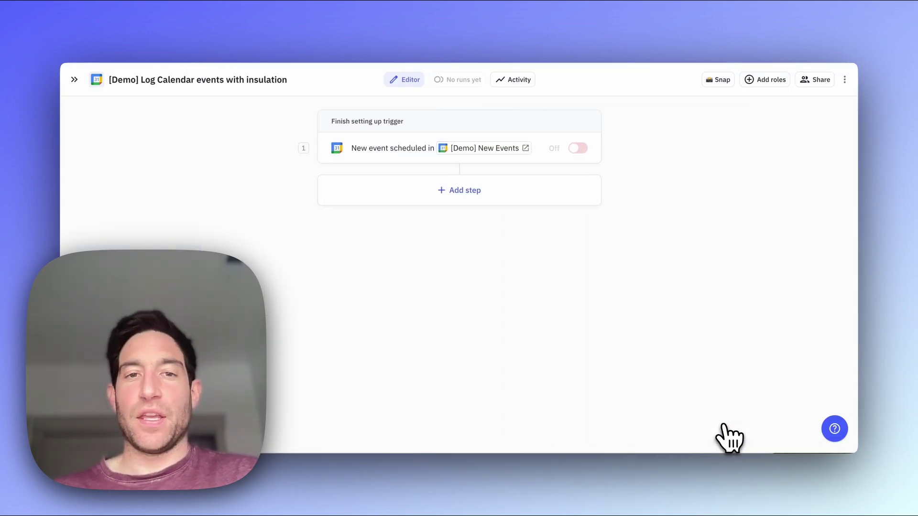
left_click(464, 190)
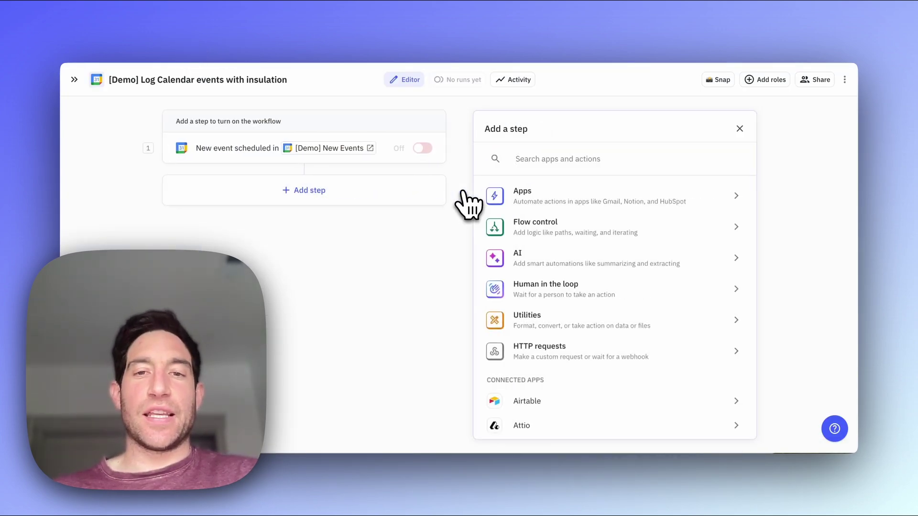
scroll(572, 330, "down", 10)
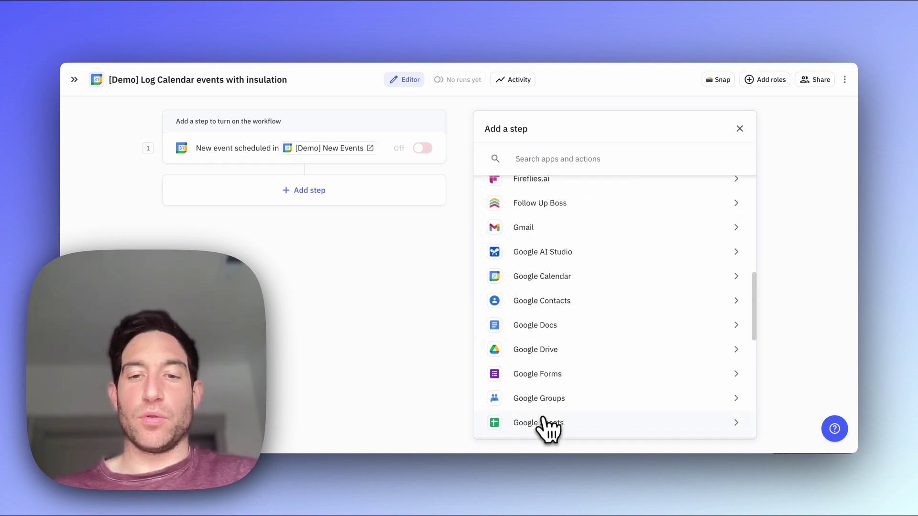
left_click(545, 423)
left_click(554, 209)
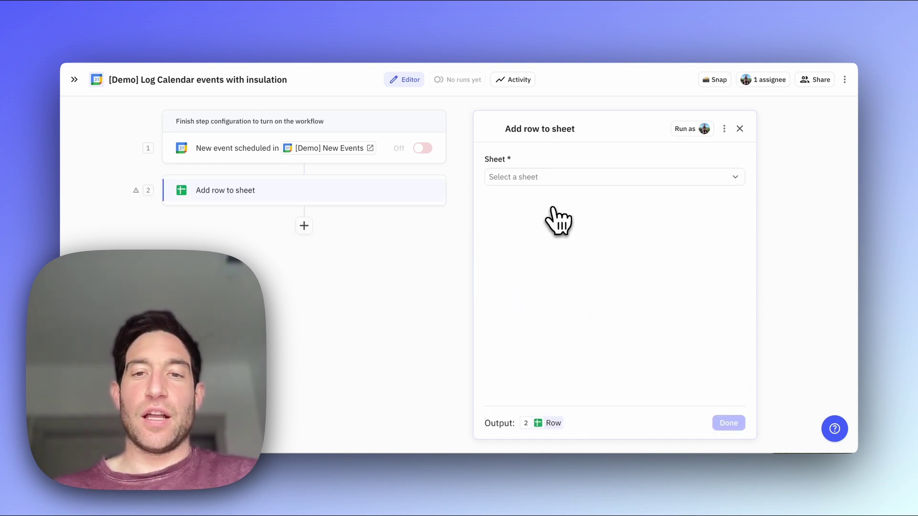
left_click(533, 184)
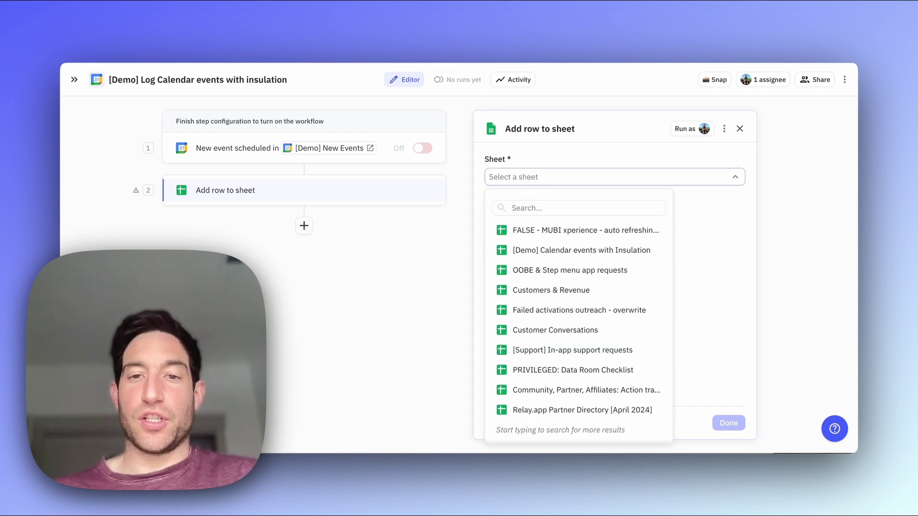
left_click(538, 249)
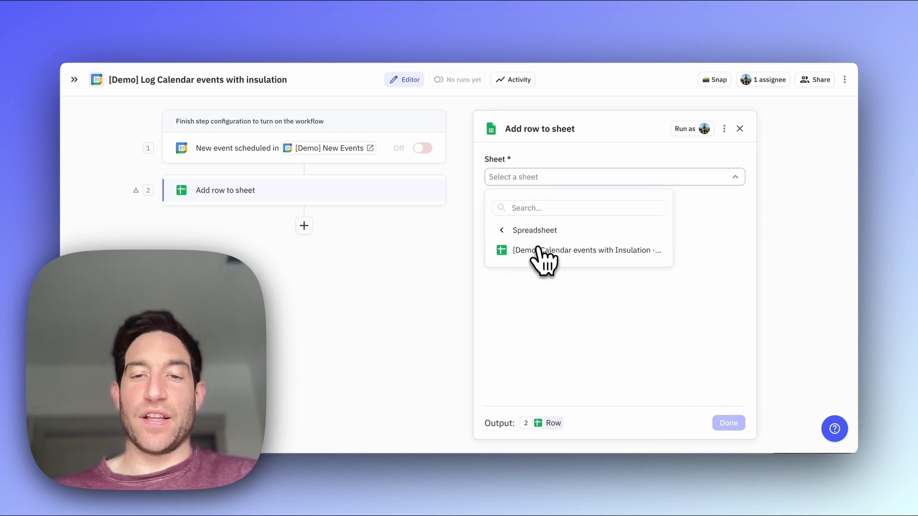
left_click(537, 250)
Map the event's title to Event Title and its location to Location
left_click(526, 292)
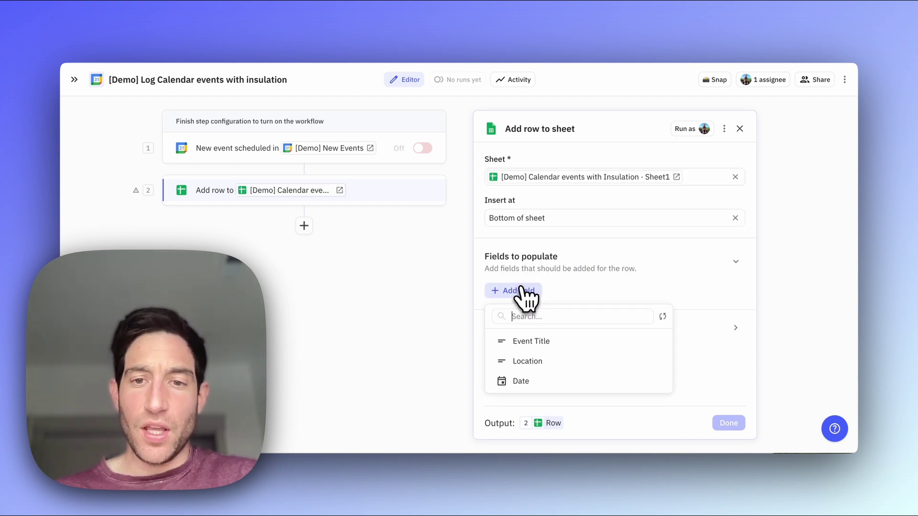
left_click(521, 341)
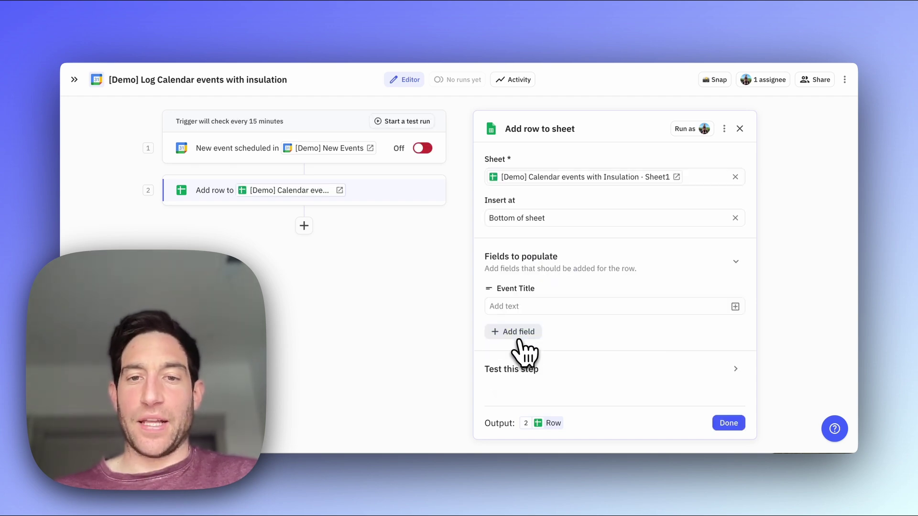
left_click(735, 306)
left_click(696, 365)
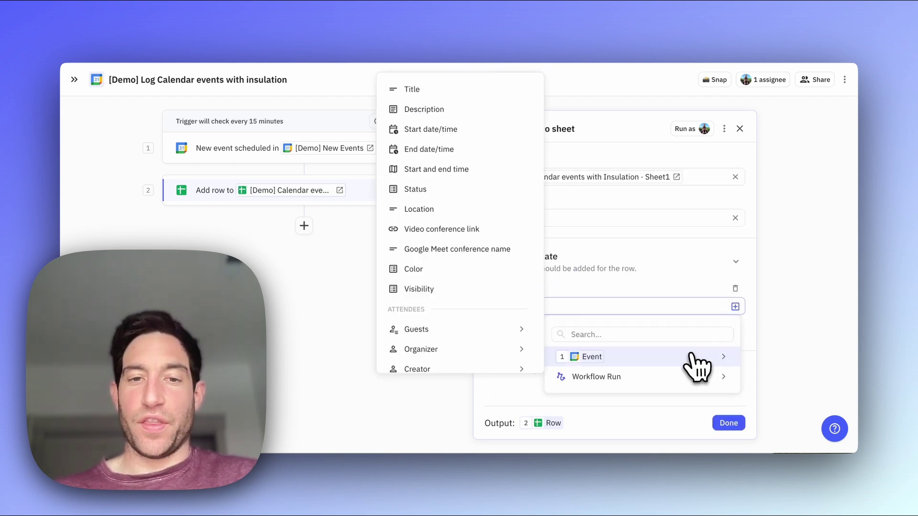
left_click(419, 90)
left_click(513, 332)
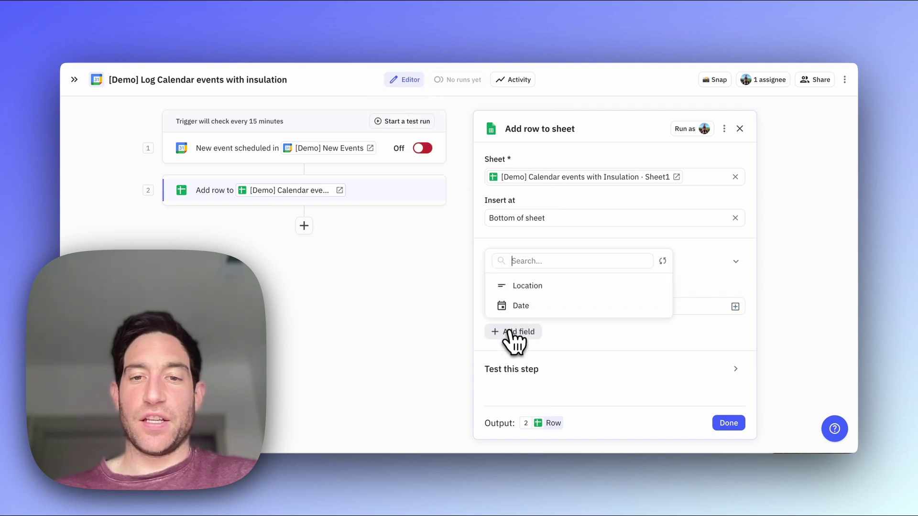
left_click(523, 288)
left_click(731, 348)
left_click(617, 302)
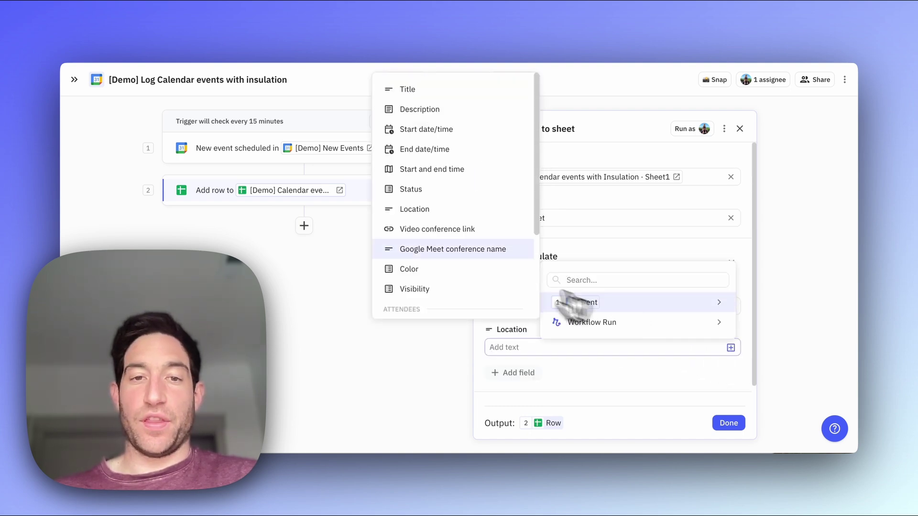
left_click(447, 210)
Fill Date with the event's start date/time, finish the step and switch the trigger on
scroll(529, 318, "down", 1)
left_click(513, 351)
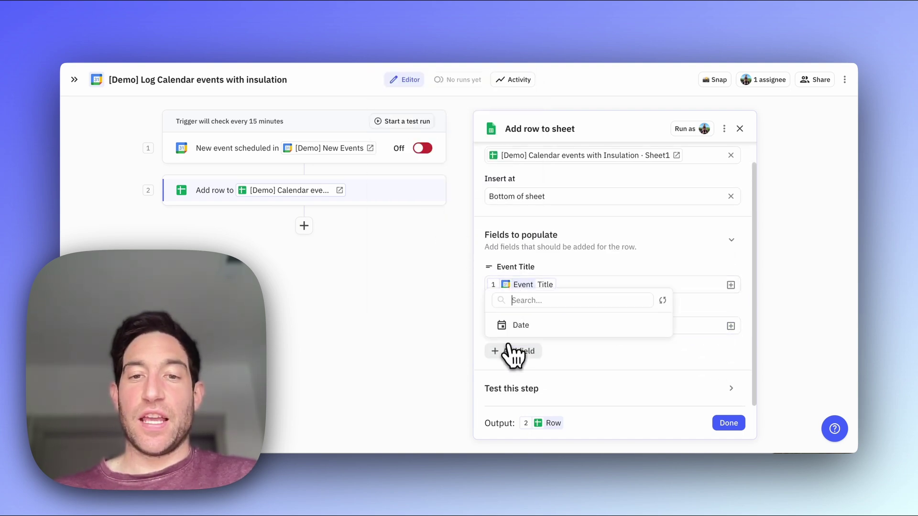
left_click(515, 326)
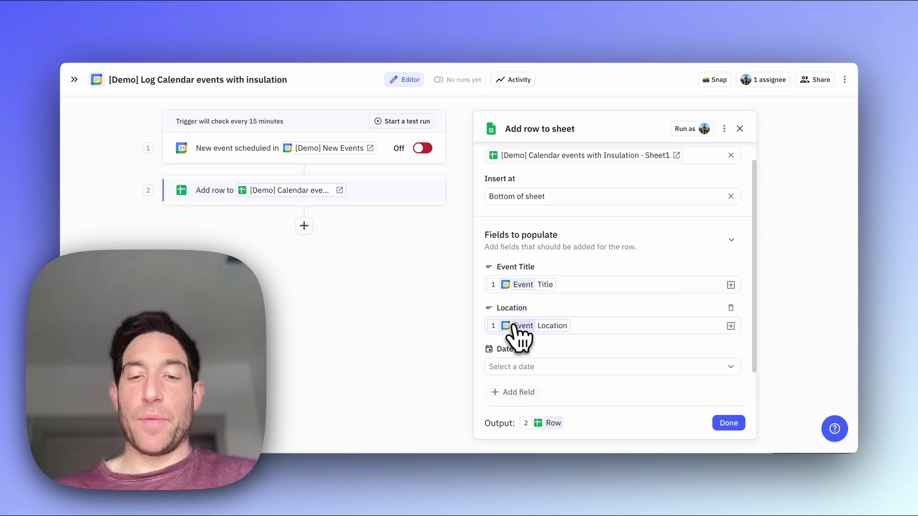
left_click(732, 371)
left_click(621, 266)
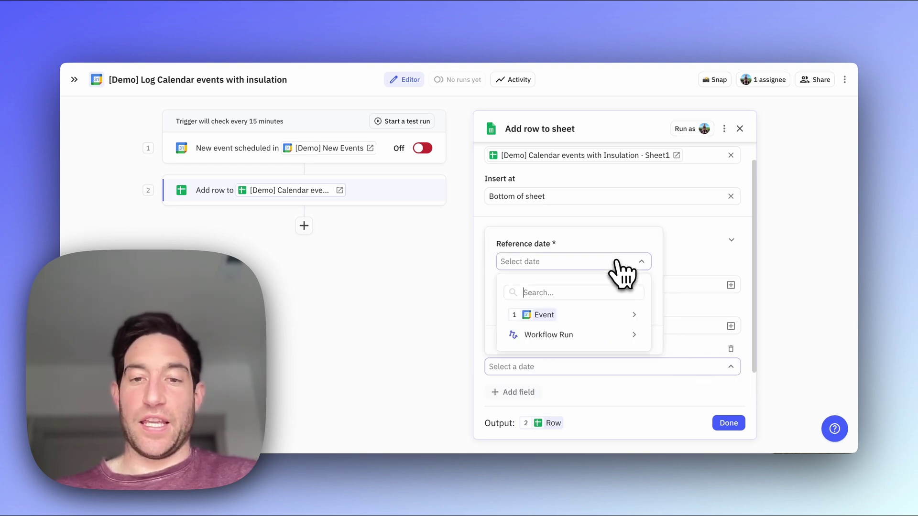
mouse_move(594, 306)
left_click(666, 316)
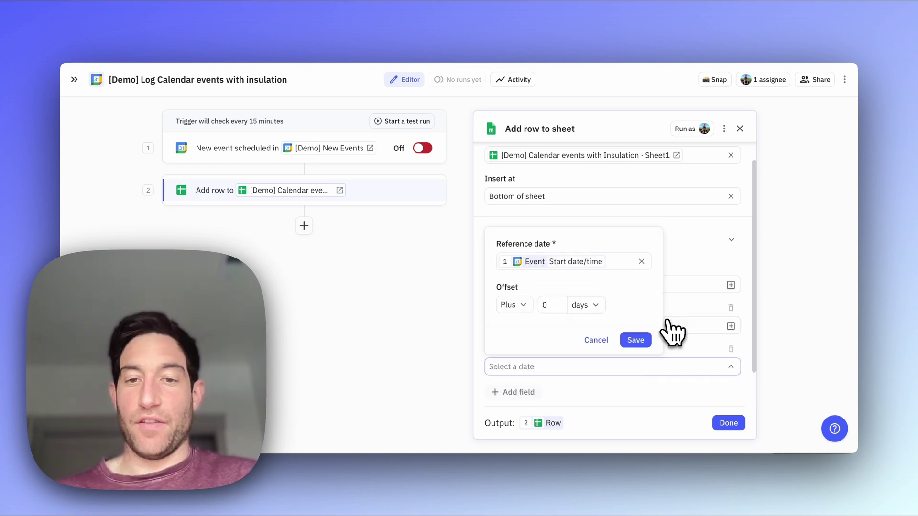
left_click(635, 340)
scroll(664, 392, "down", 3)
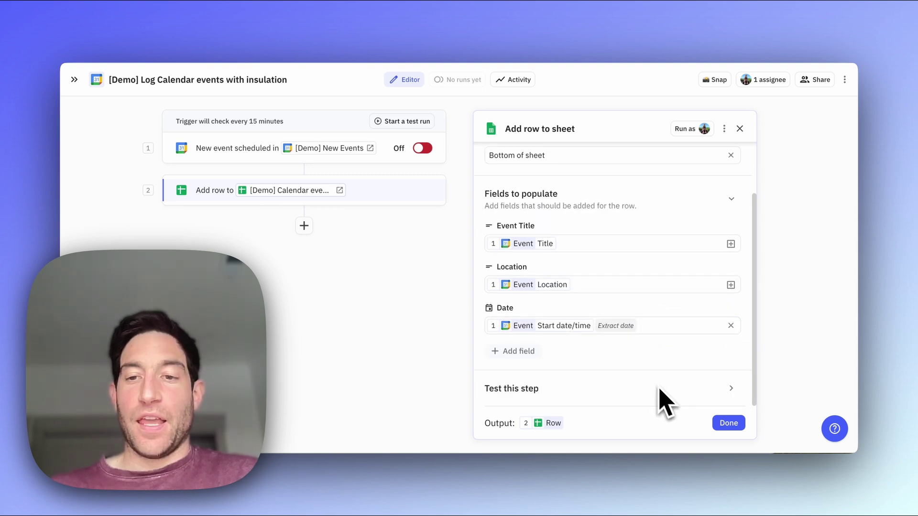
left_click(717, 424)
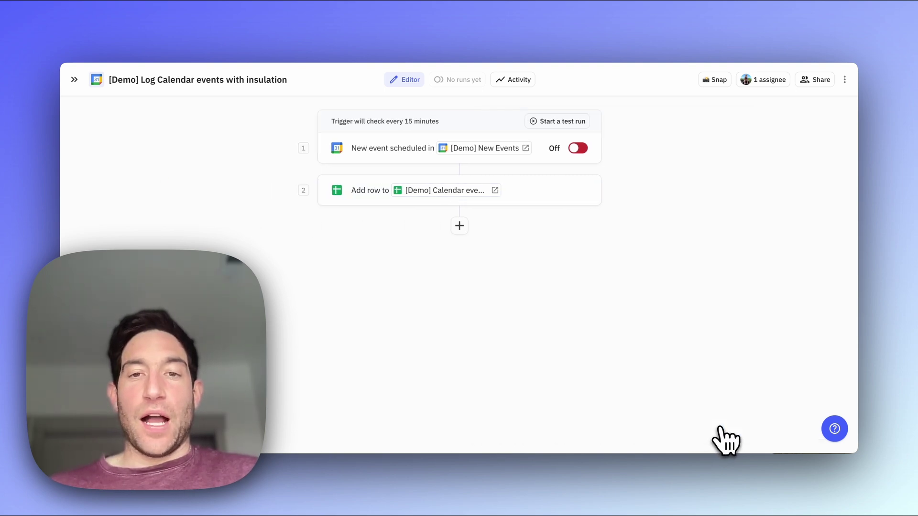
left_click(577, 148)
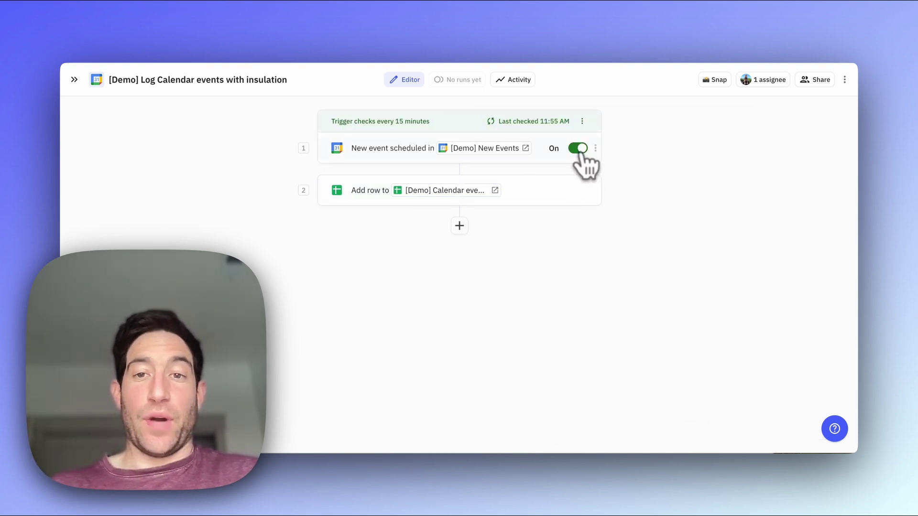
Create and save an insulation event on Thursday, November 14, 1–2pm
left_click(431, 30)
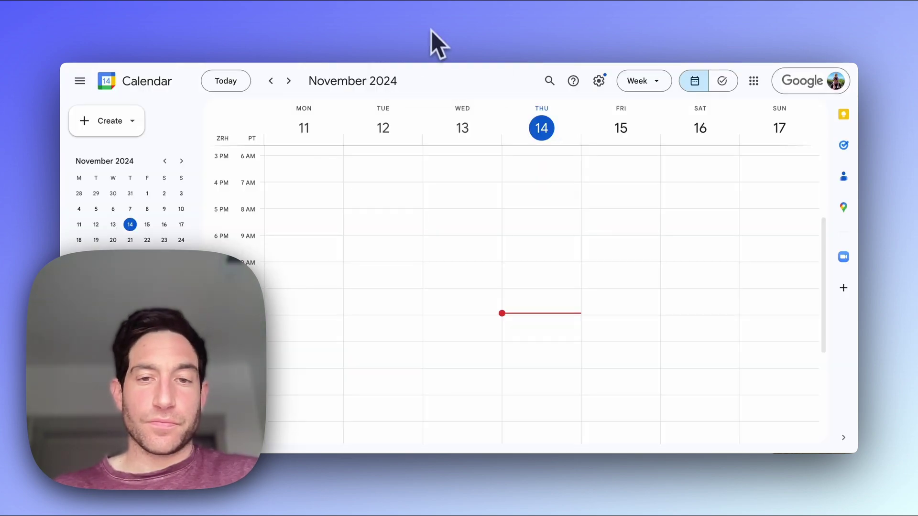
left_click(560, 356)
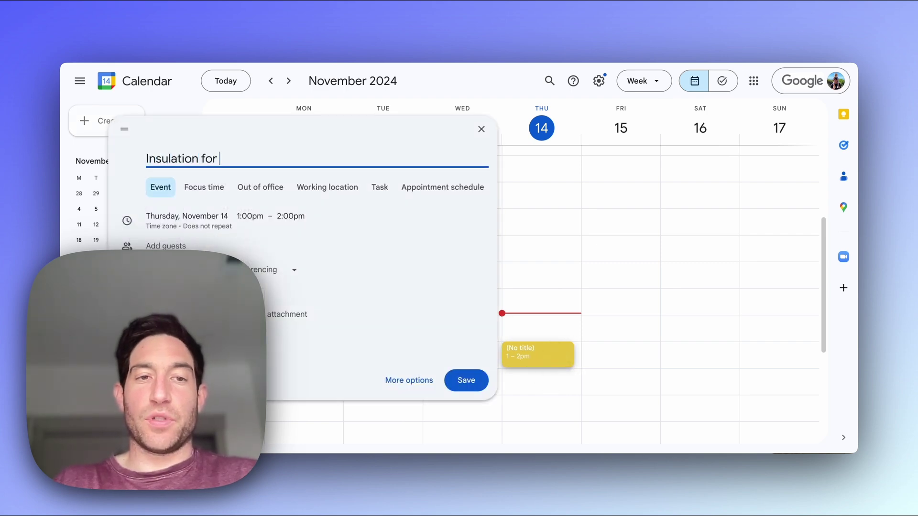
left_click(465, 381)
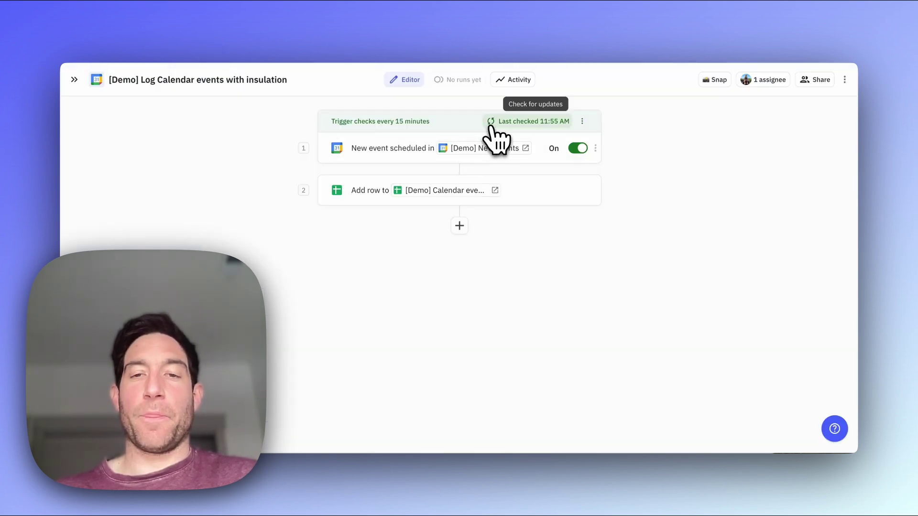
Check for new events now, view the completed run's 11/14/2024 sheet row, then resume editing
left_click(492, 123)
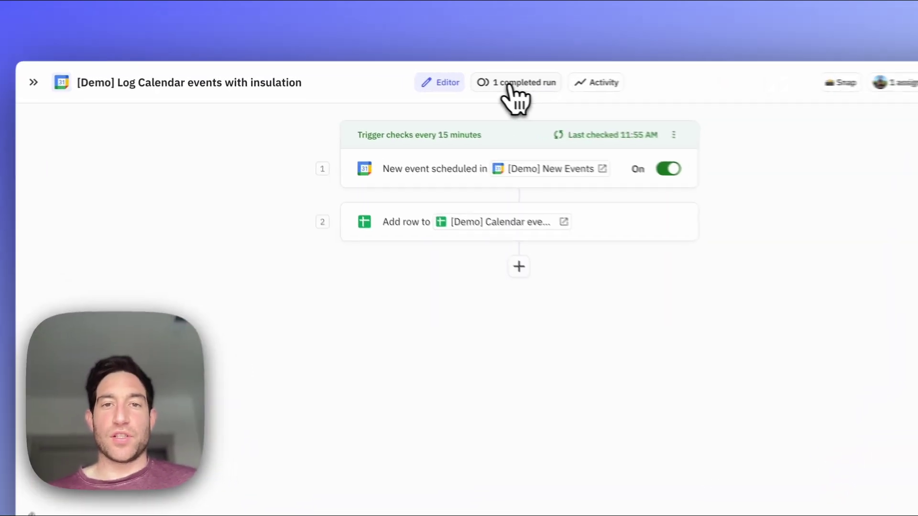
left_click(454, 80)
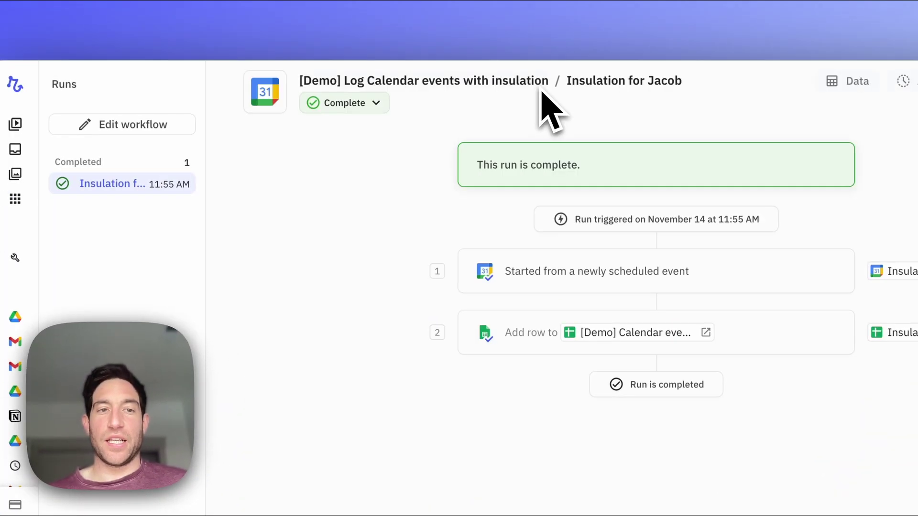
left_click(337, 16)
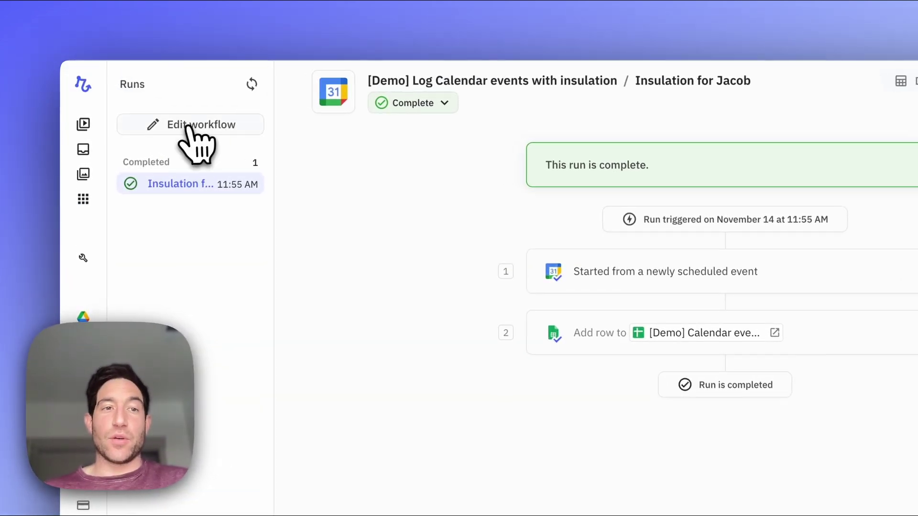
left_click(191, 124)
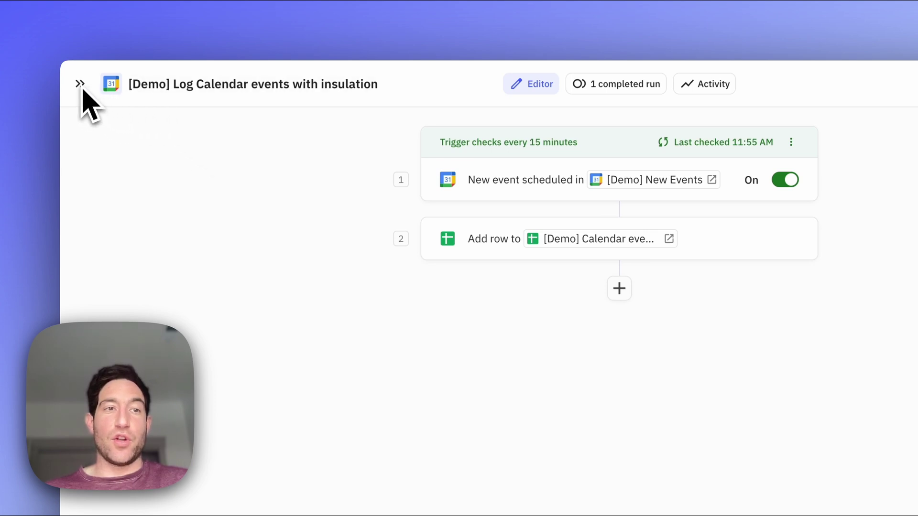
Create a new workflow named '[Demo] Update event when things change'
mouse_move(81, 86)
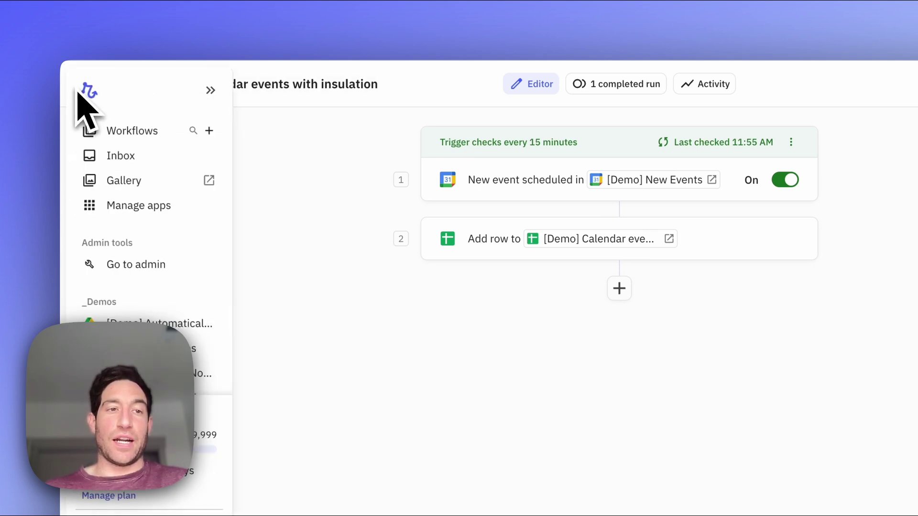
left_click(208, 131)
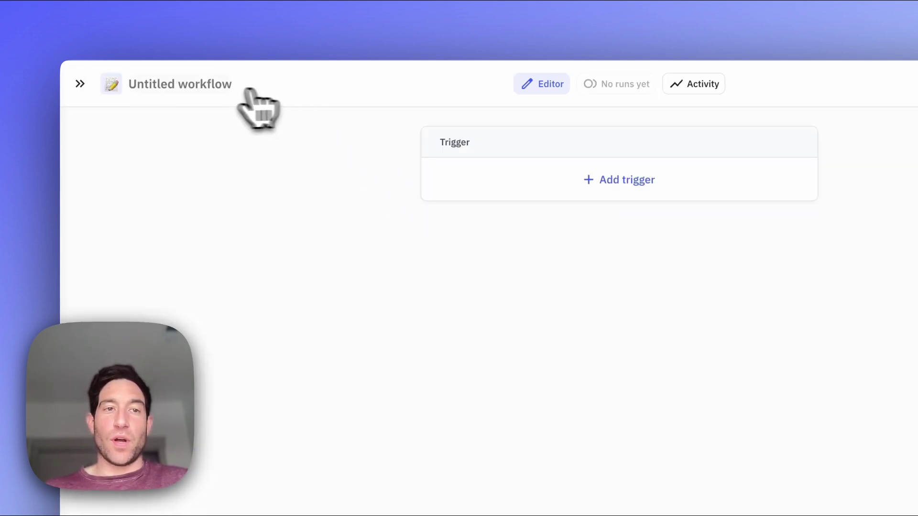
left_click(209, 85)
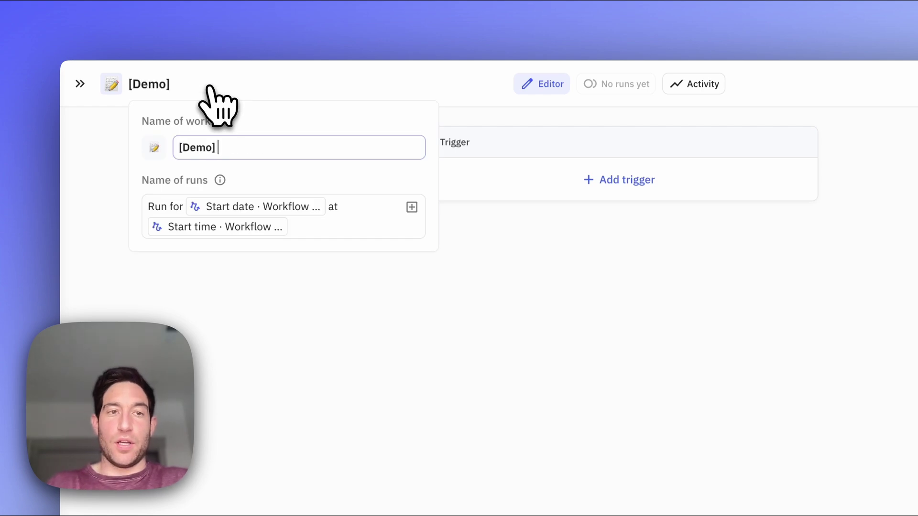
type("[Demo] Update event when ")
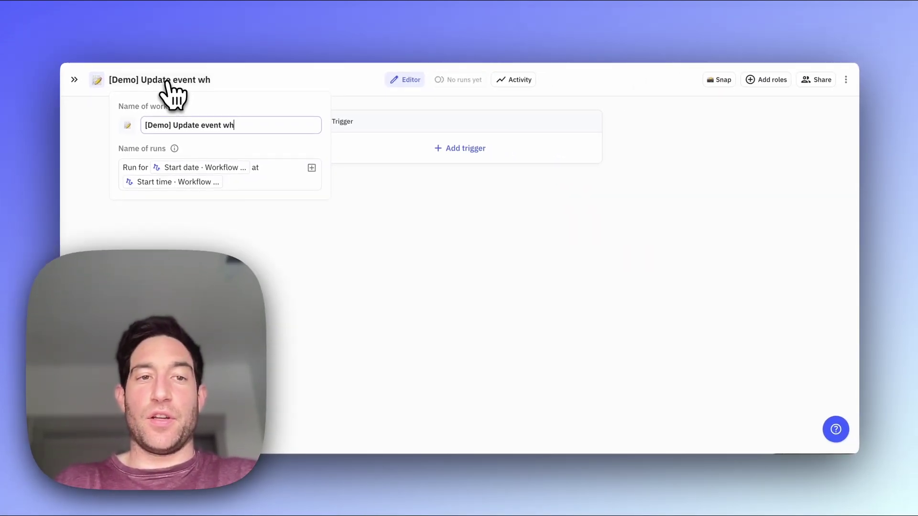
type("things change")
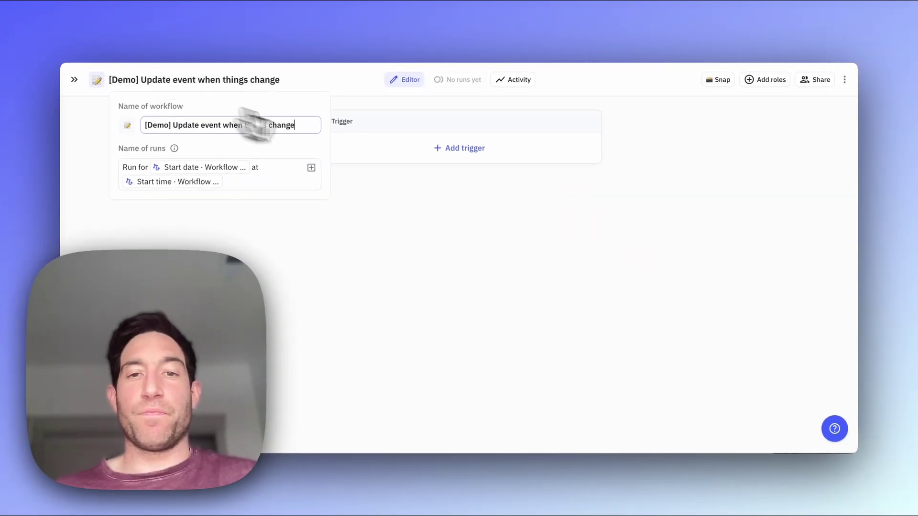
Set an Event updated trigger on [Demo] New Events that watches the Location field
left_click(458, 148)
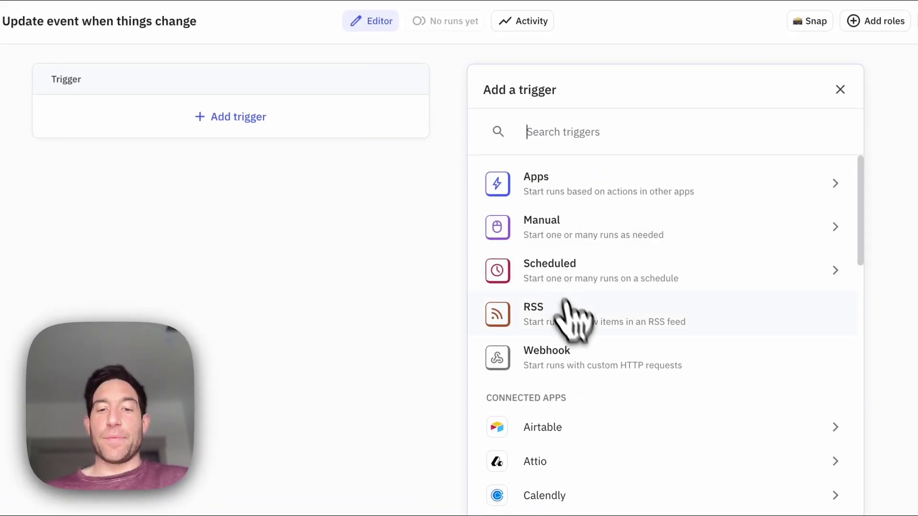
scroll(567, 302, "down", 6)
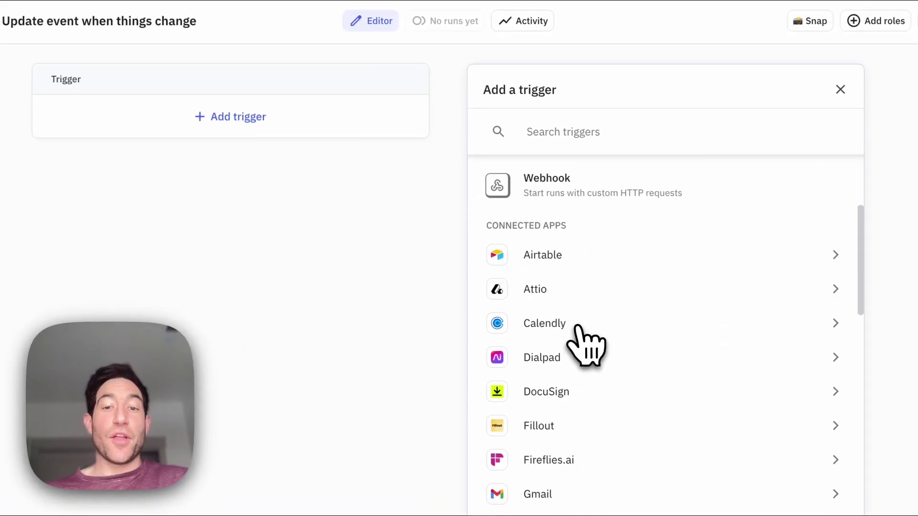
left_click(512, 364)
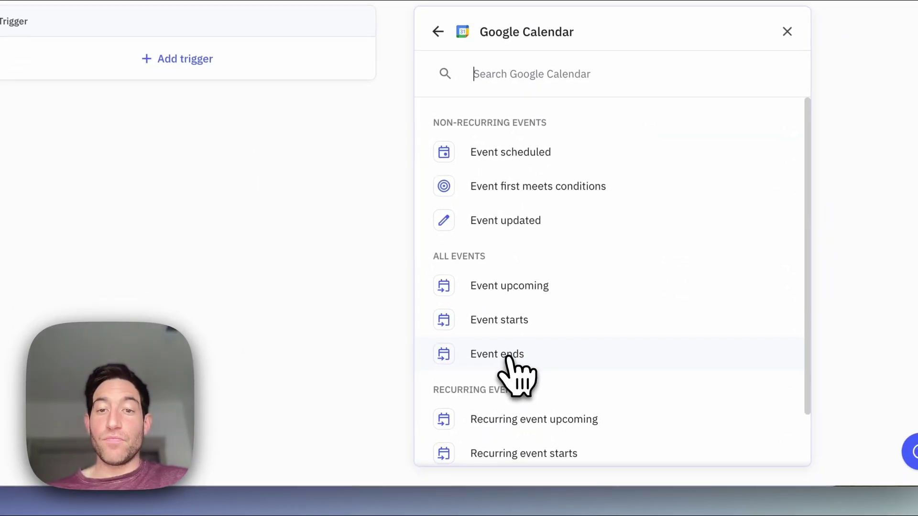
left_click(497, 223)
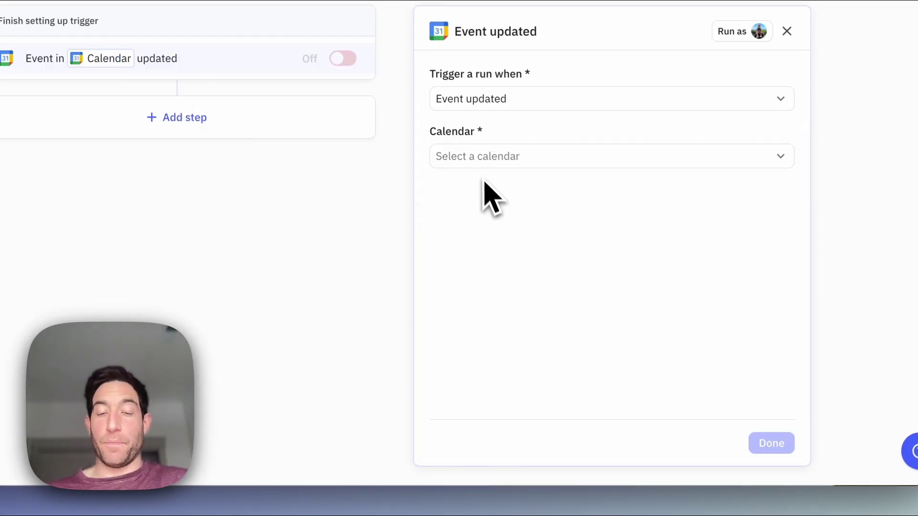
left_click(479, 165)
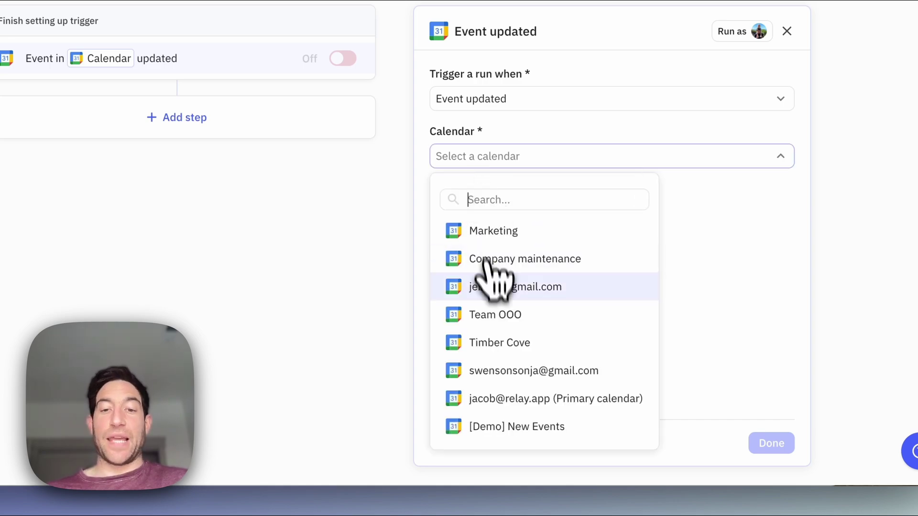
left_click(498, 427)
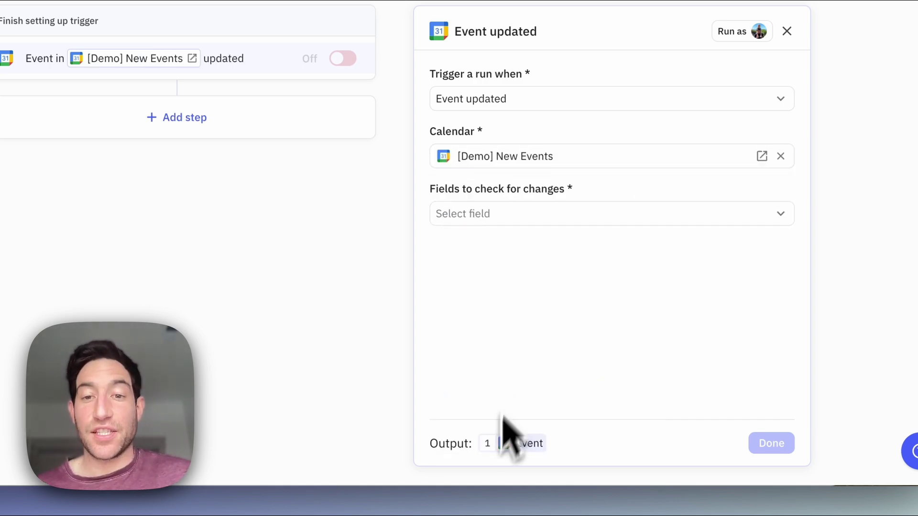
left_click(537, 213)
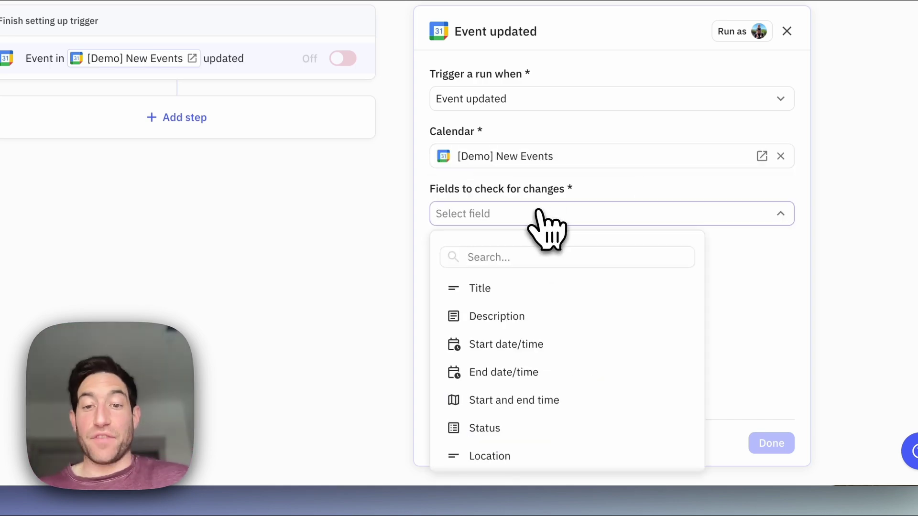
left_click(521, 455)
mouse_move(516, 451)
scroll(569, 256, "down", 2)
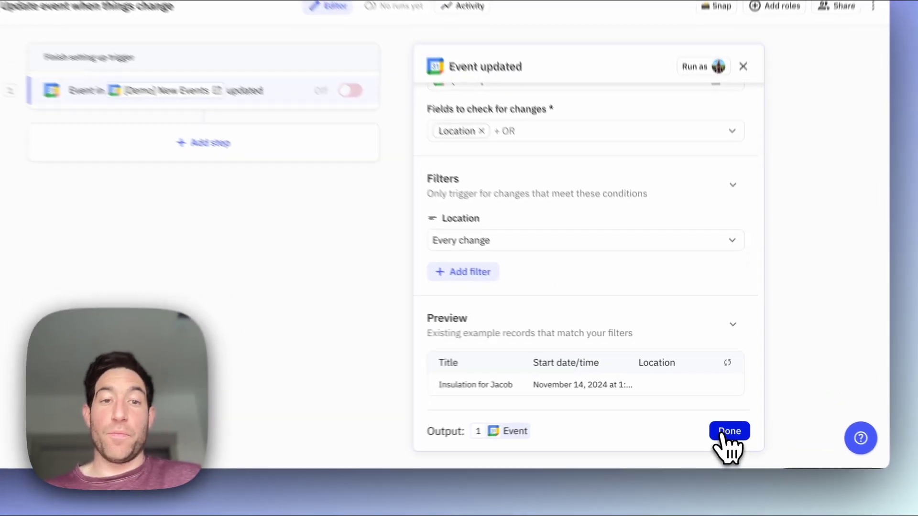
left_click(728, 423)
Add a Find row(s) step on Sheet1 of Calendar events with Insulation returning the first match
left_click(363, 118)
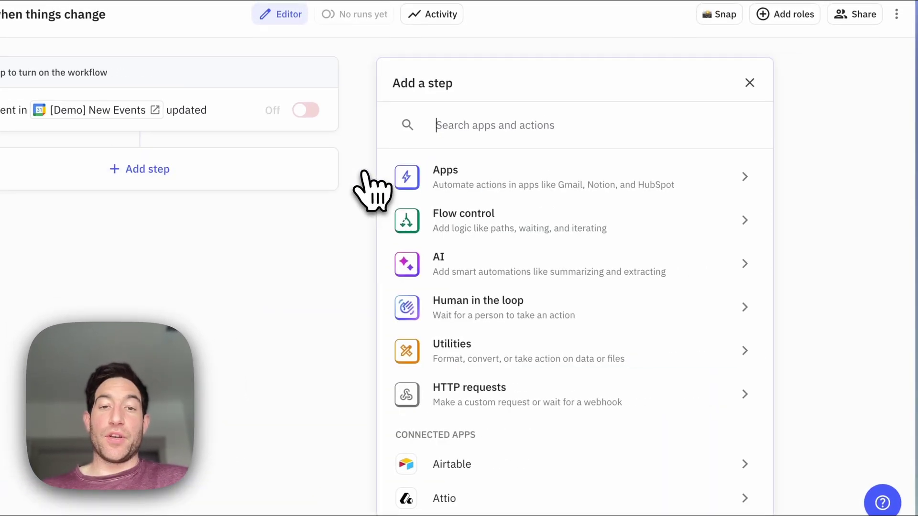
scroll(508, 368, "down", 12)
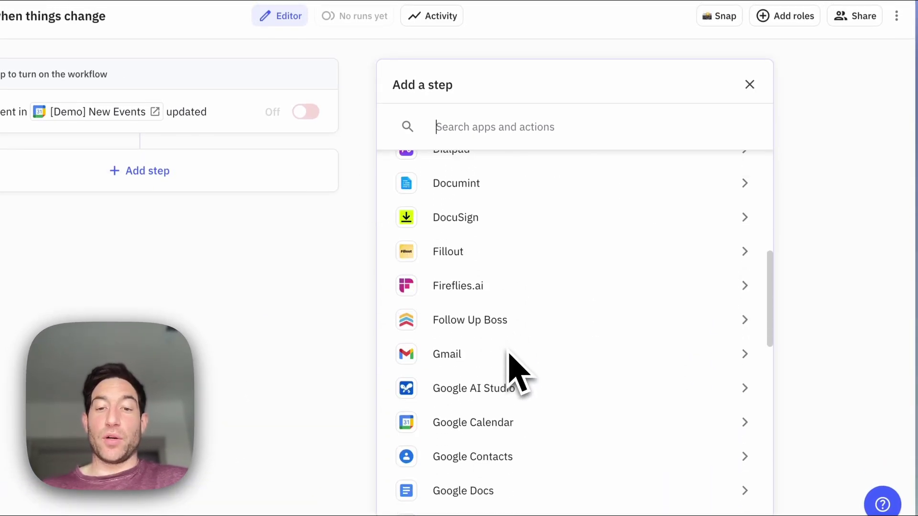
scroll(508, 373, "down", 2)
left_click(488, 353)
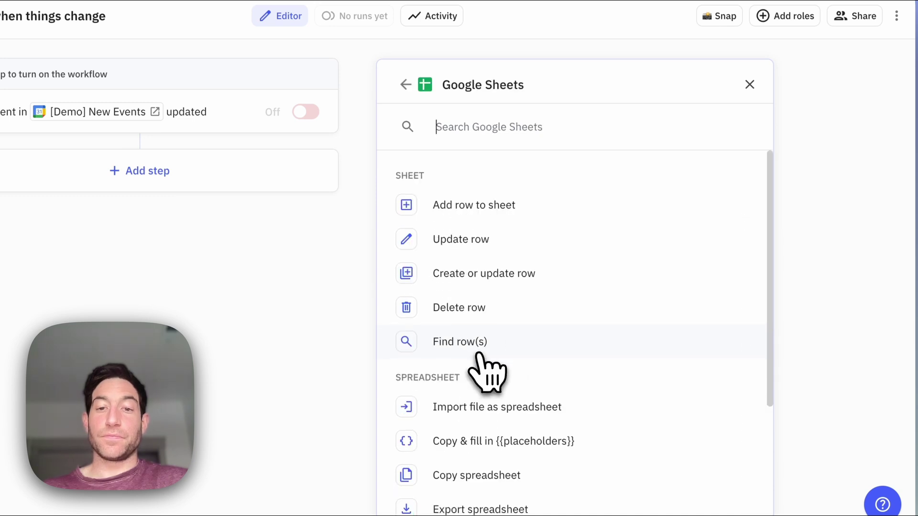
left_click(472, 341)
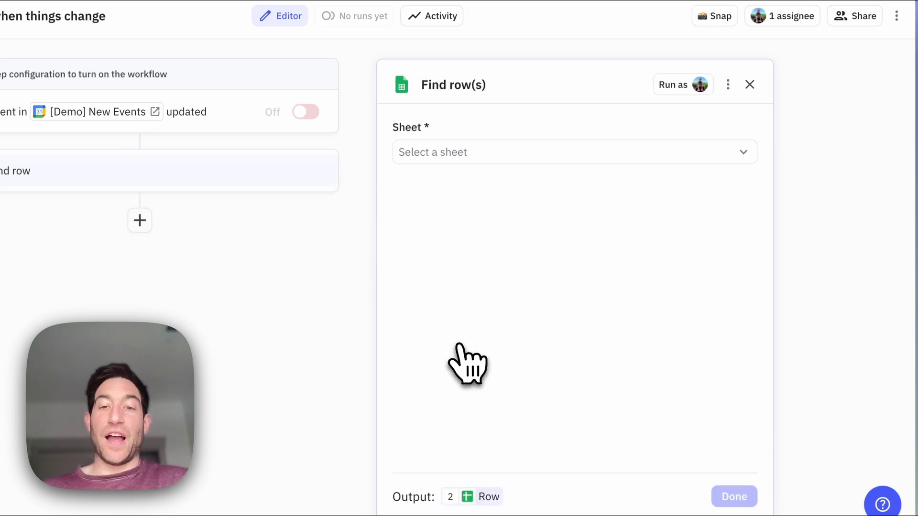
left_click(440, 158)
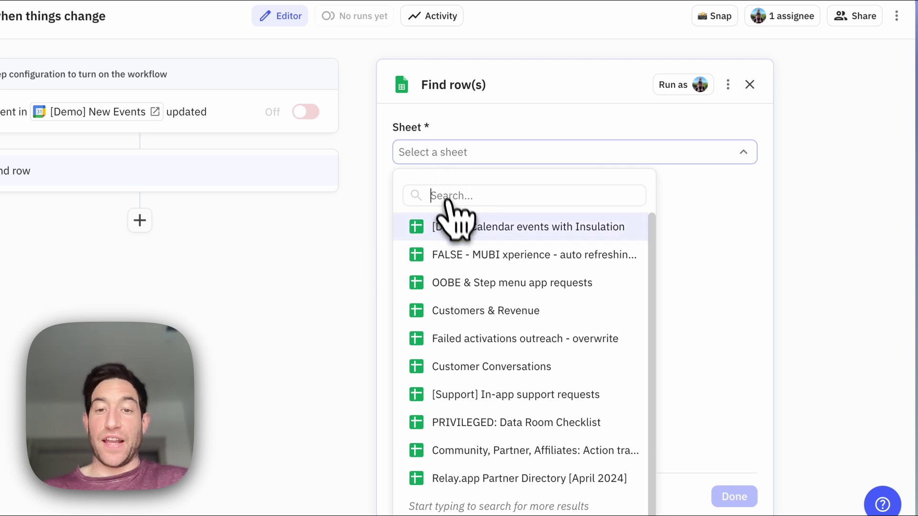
left_click(453, 227)
left_click(453, 254)
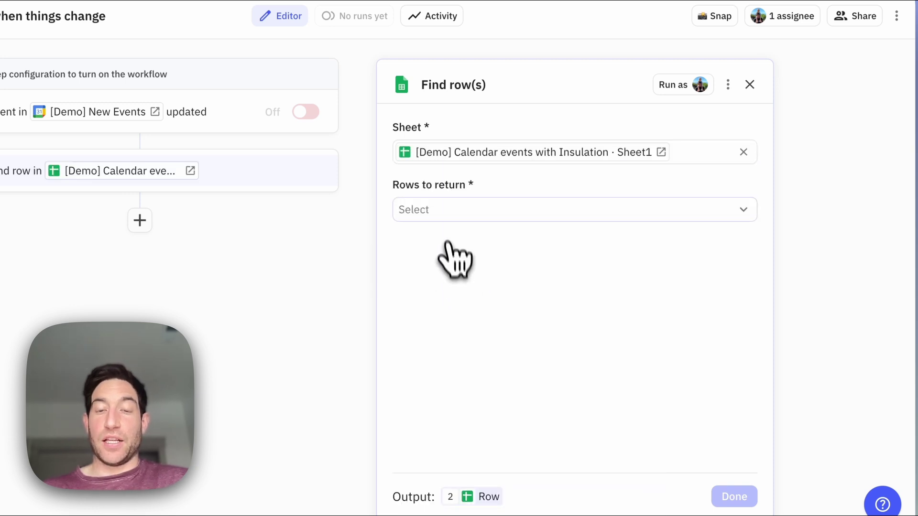
left_click(443, 210)
left_click(444, 250)
Filter on Event Title equal to the event's Title, and fail when no row is found
left_click(442, 313)
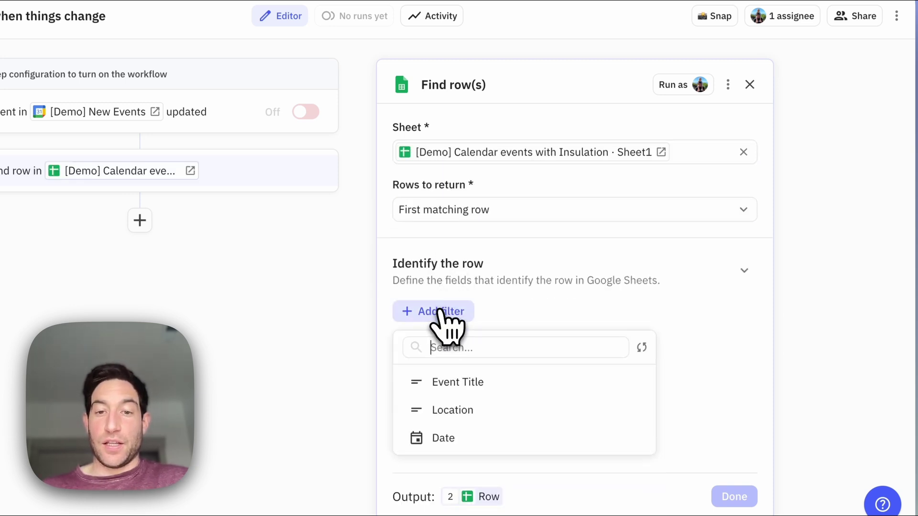
left_click(437, 380)
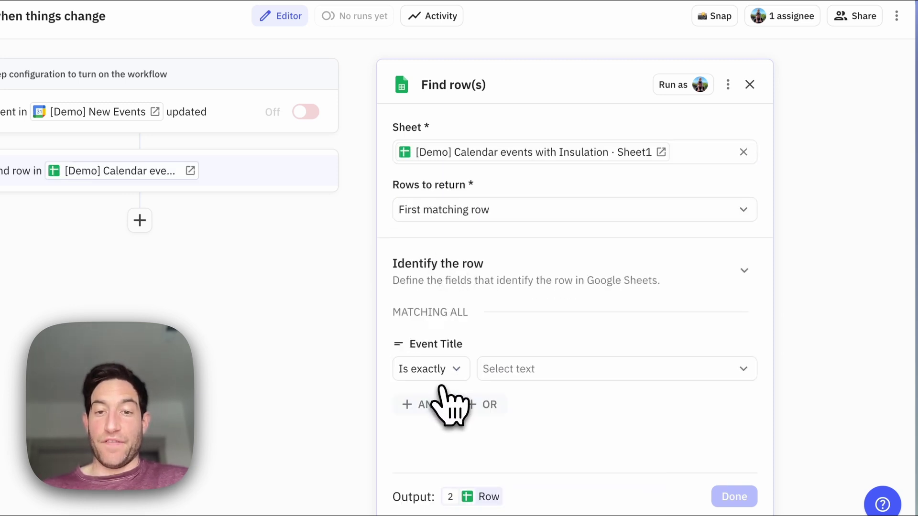
left_click(533, 377)
left_click(564, 281)
left_click(403, 273)
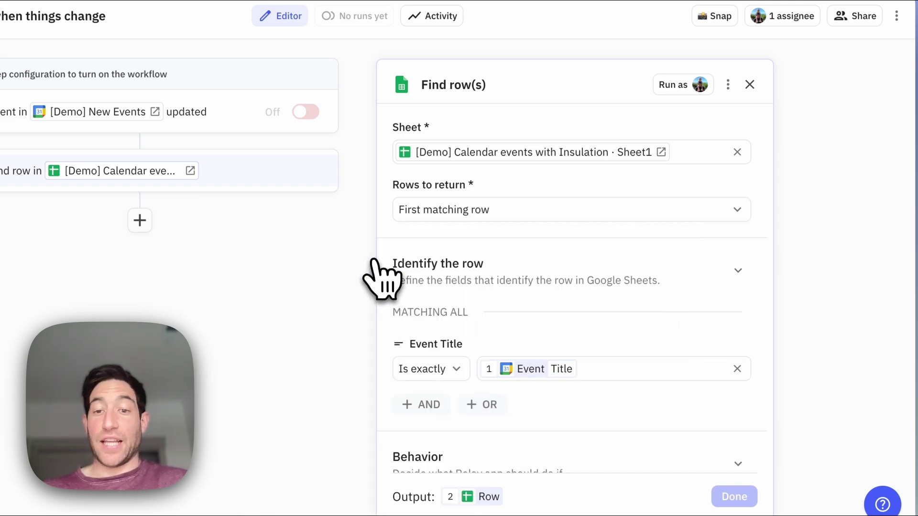
left_click(750, 85)
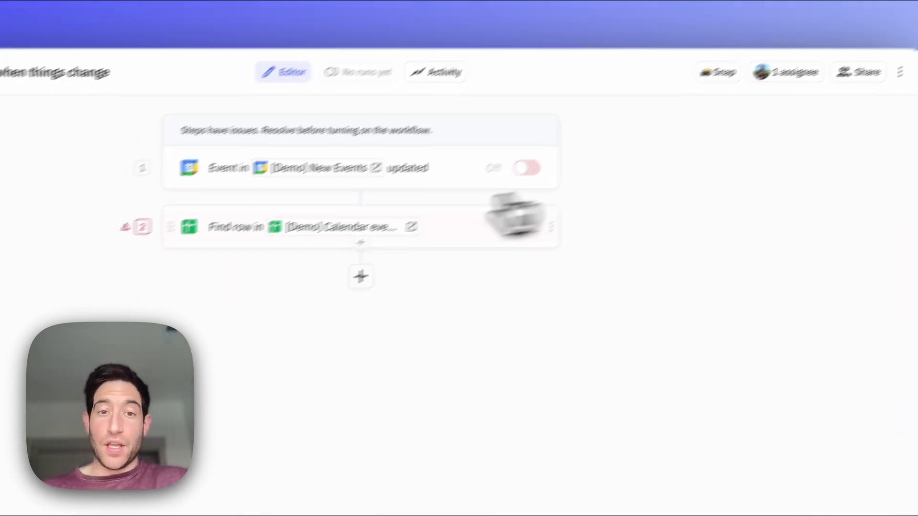
left_click(232, 228)
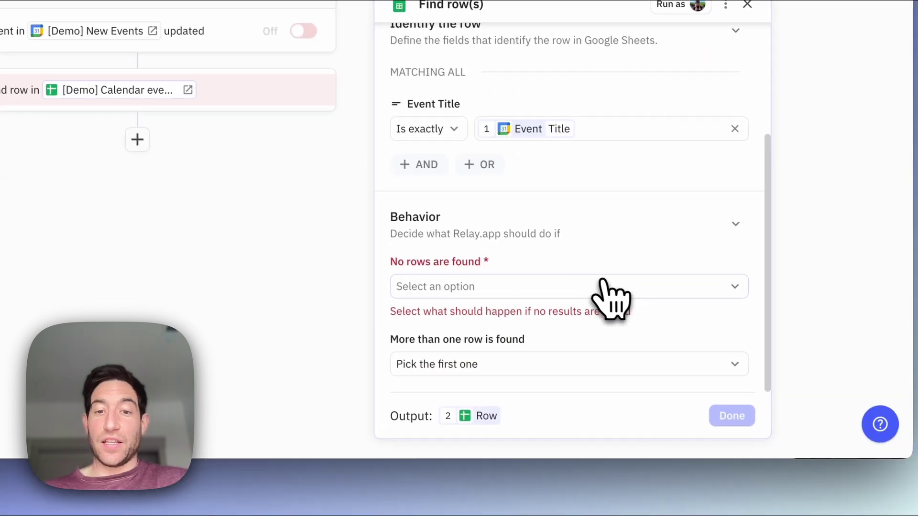
left_click(545, 284)
left_click(522, 322)
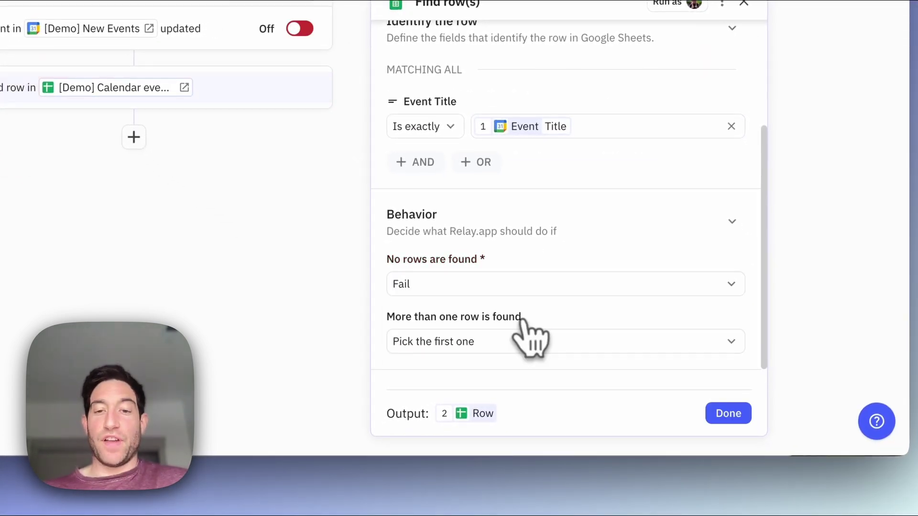
Add an Update row step that targets the row found in step 2
left_click(728, 414)
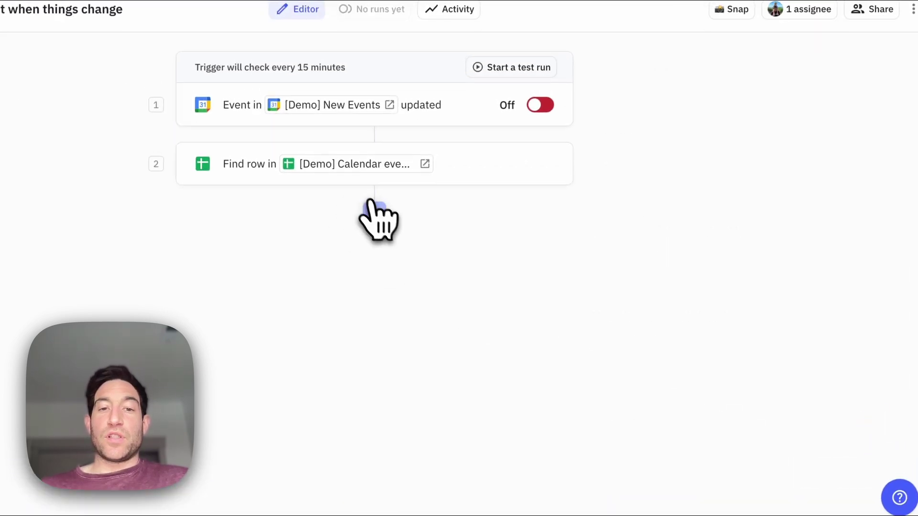
left_click(374, 208)
type("update row")
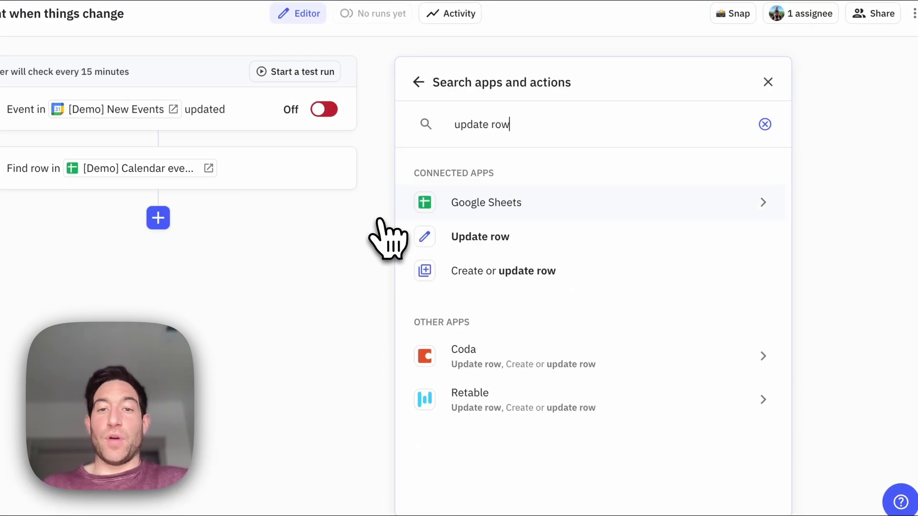
left_click(482, 237)
left_click(477, 158)
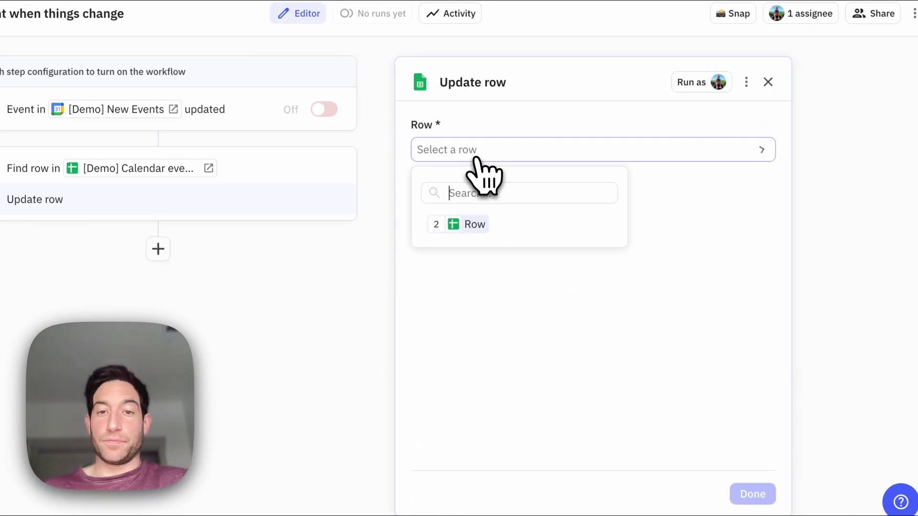
left_click(466, 222)
Set the row's Location to the event's location, finish the step and switch the trigger on
left_click(468, 253)
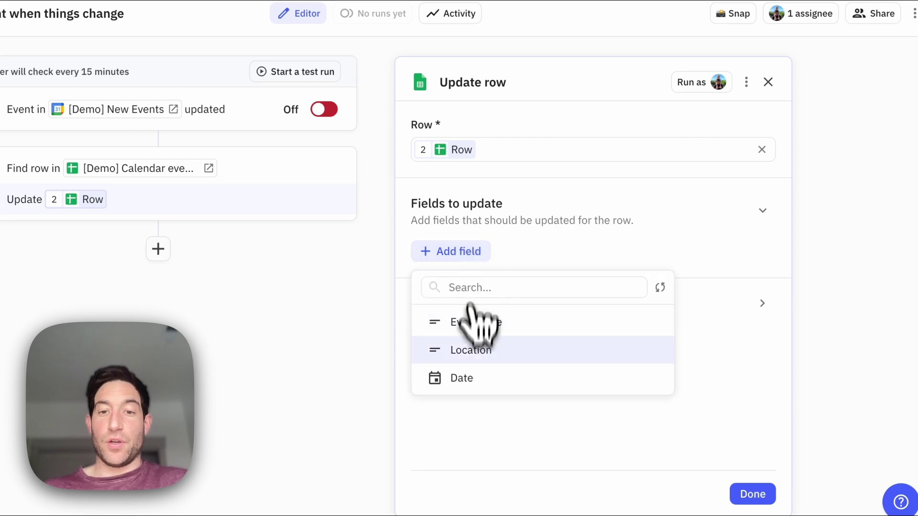
left_click(471, 349)
left_click(762, 273)
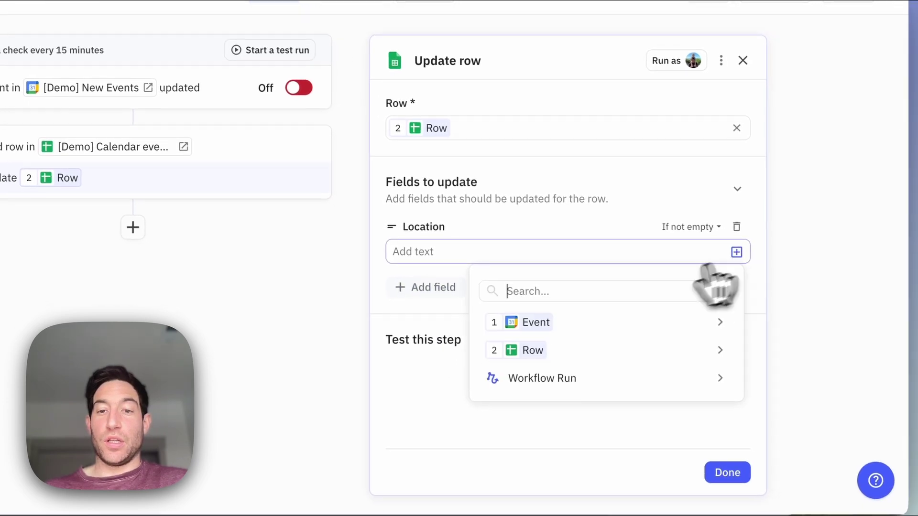
left_click(614, 321)
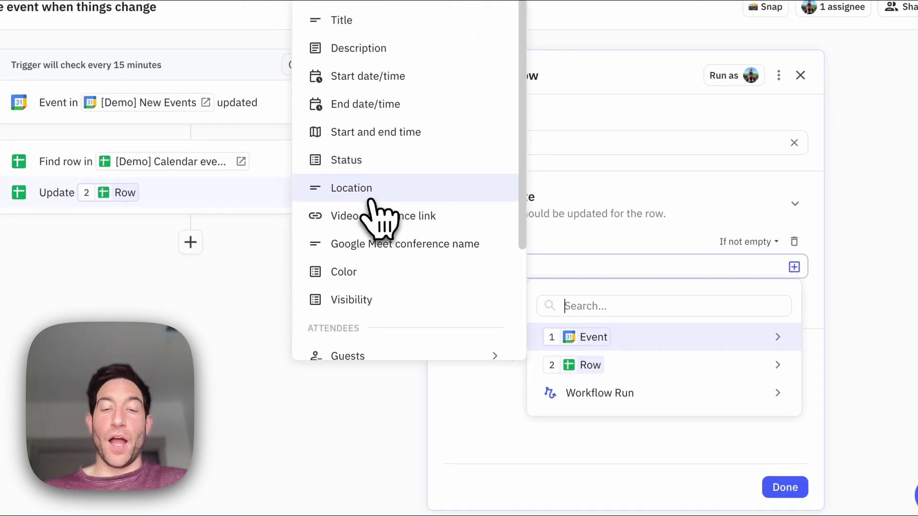
left_click(372, 196)
left_click(785, 487)
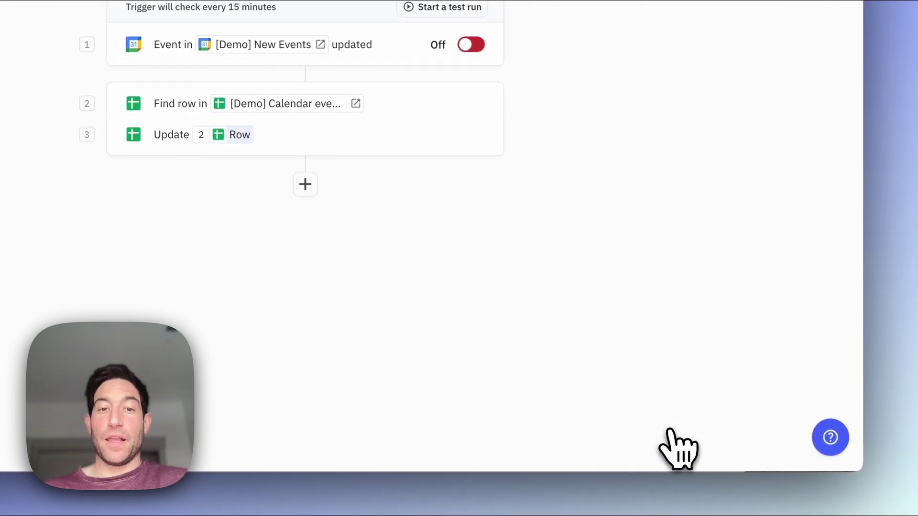
left_click(471, 44)
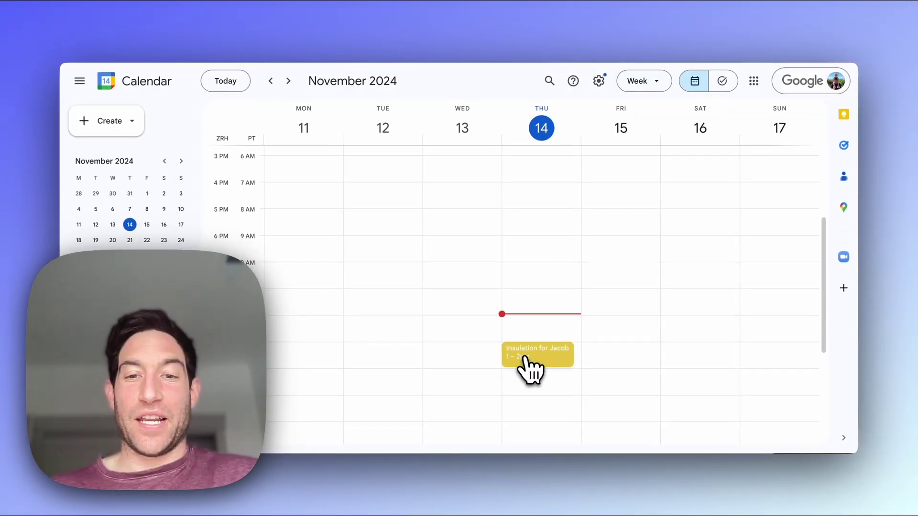
Add a location to Thursday's insulation event, save it, and run an immediate update check in Relay.app
left_click(525, 360)
left_click(384, 222)
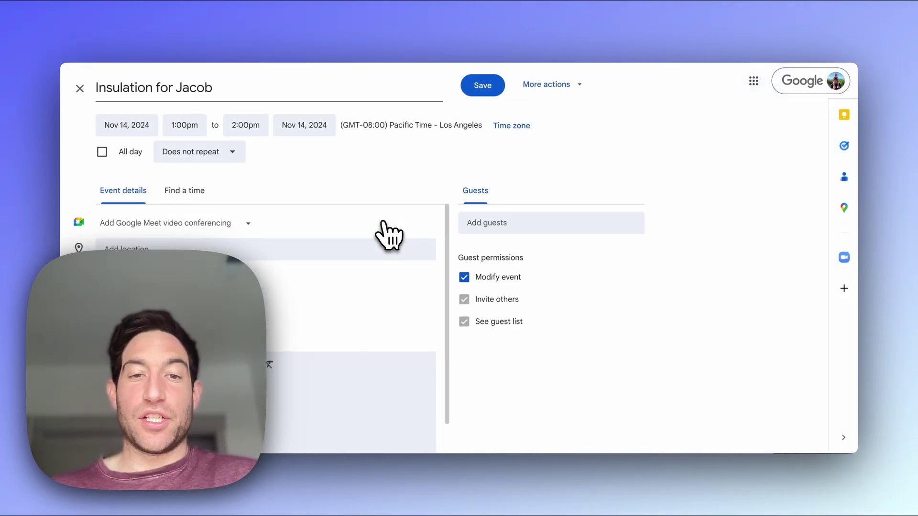
left_click(327, 249)
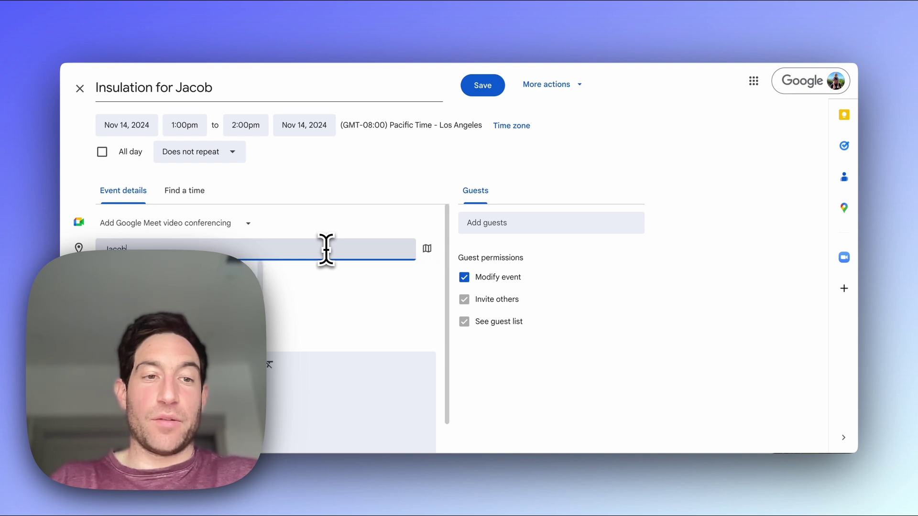
left_click(487, 88)
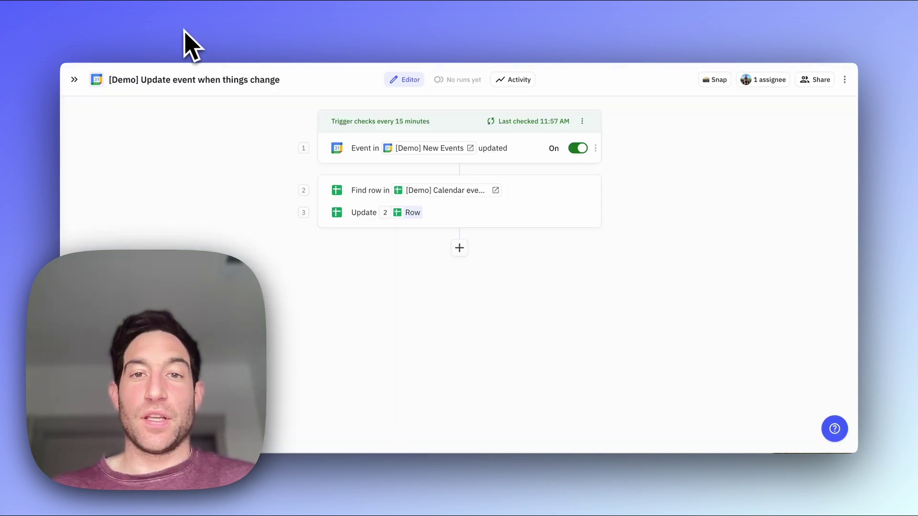
left_click(493, 123)
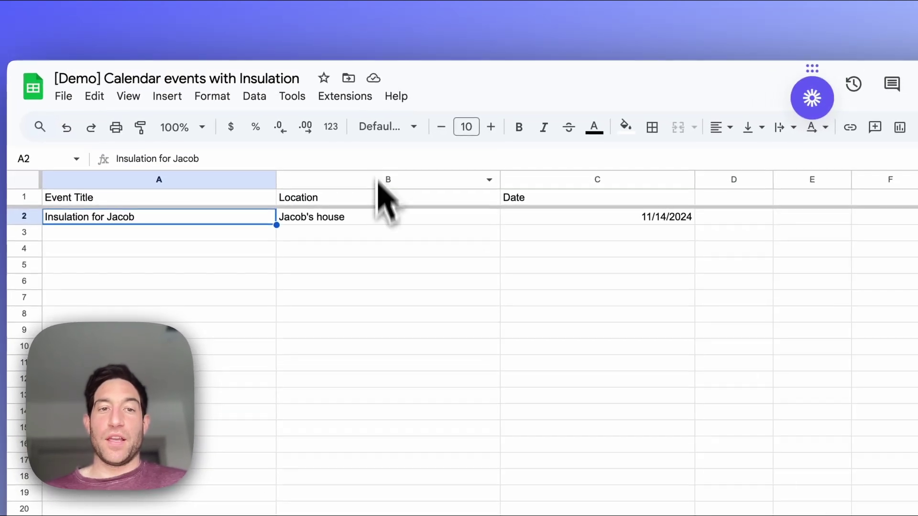
Select cell B2 to inspect the insulation row's newly filled Location value
left_click(374, 223)
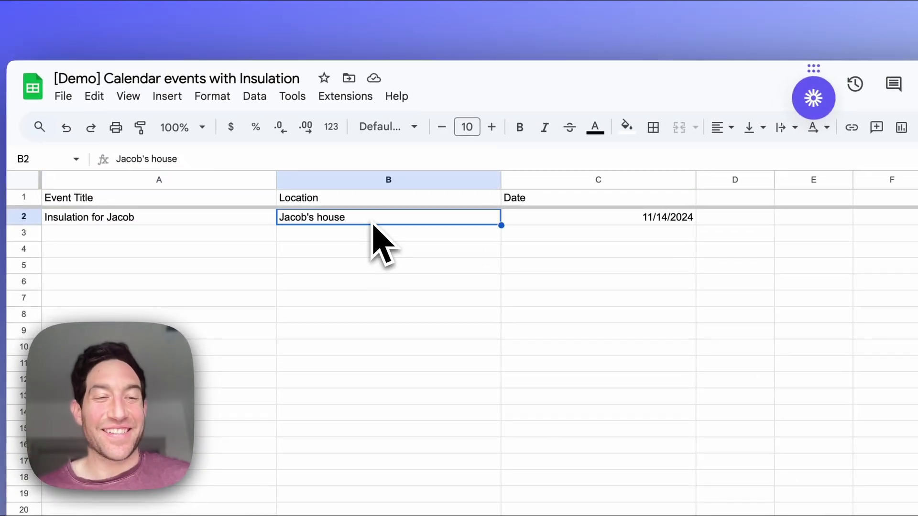